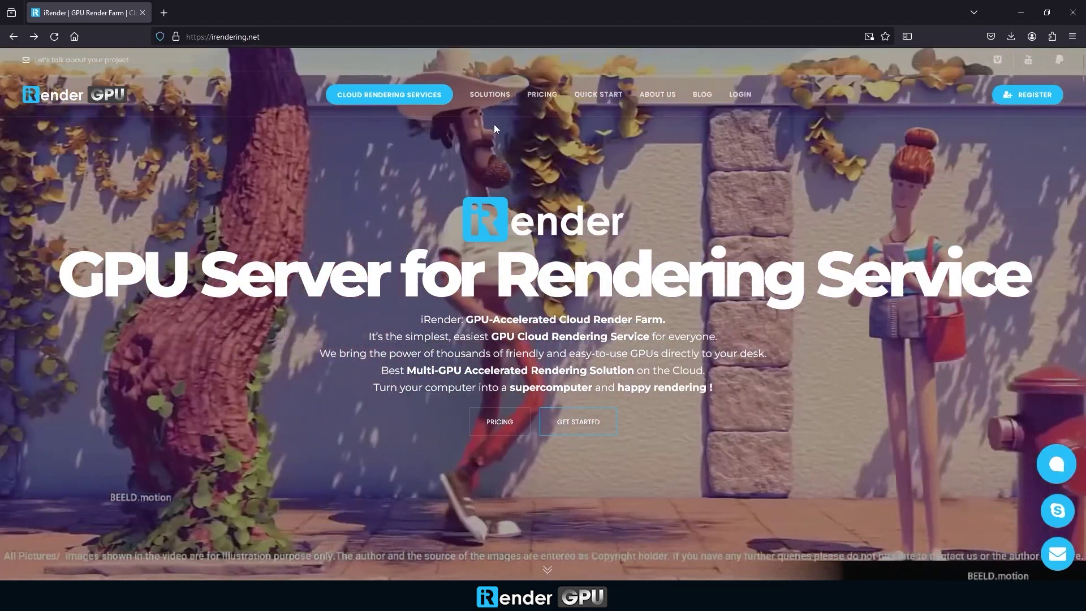
- Browse iRender pricing to the 8x RTX 4090 GPU Server 9S at $52/node-hour, then open INPUT (Z:)
left_click(552, 96)
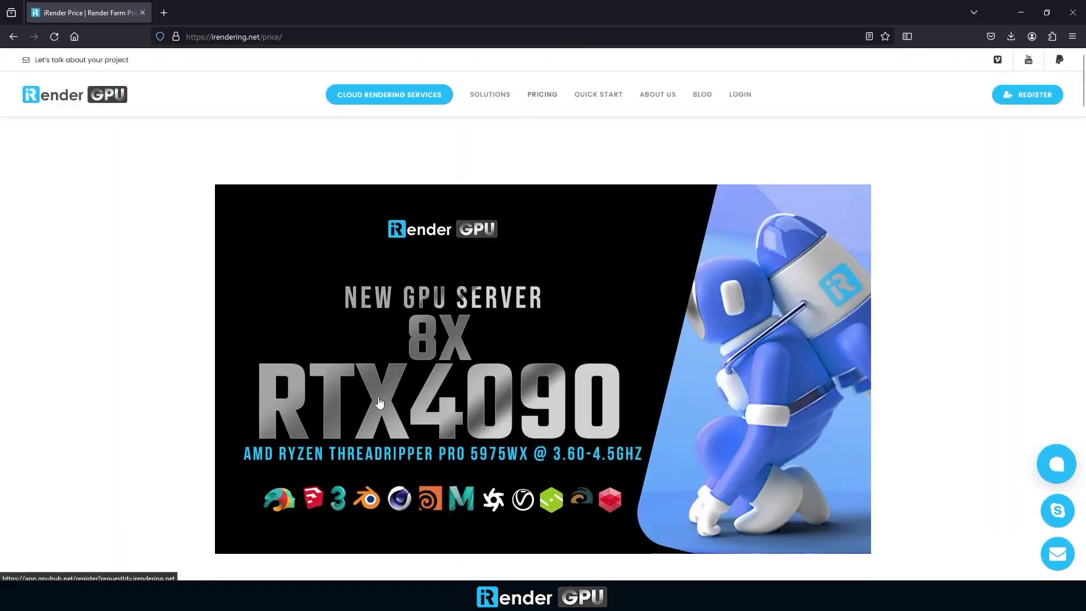
scroll(585, 372, "down", 10)
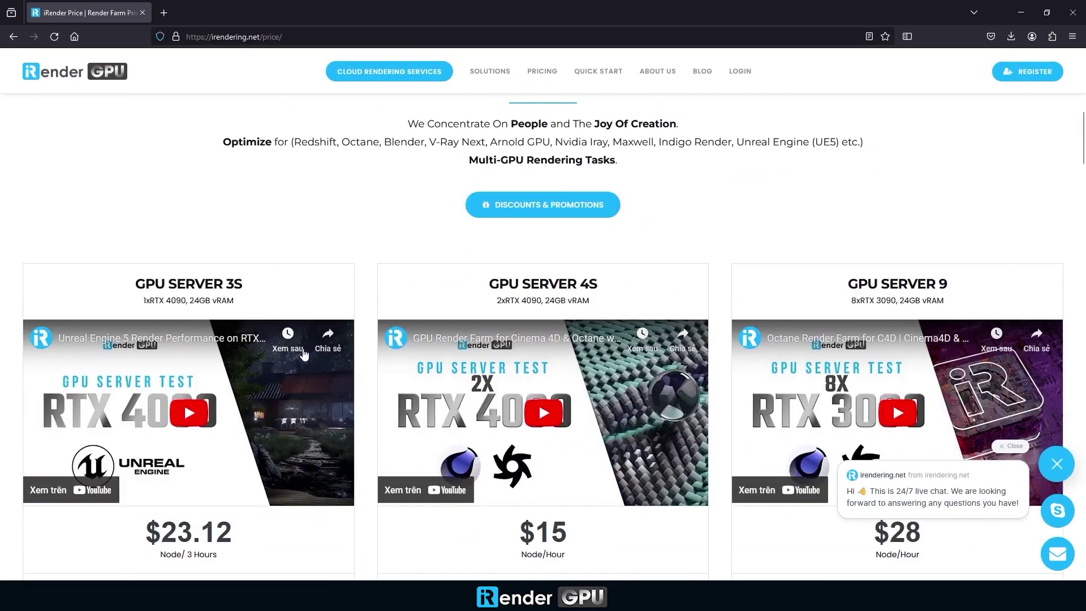
scroll(304, 354, "down", 2)
left_click(1011, 445)
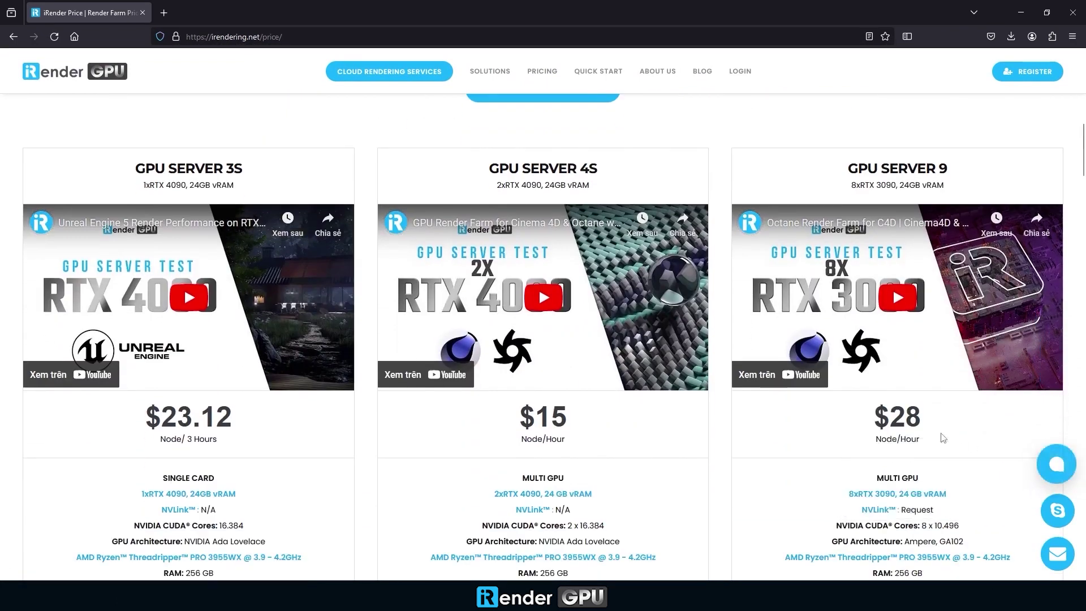
scroll(443, 407, "down", 9)
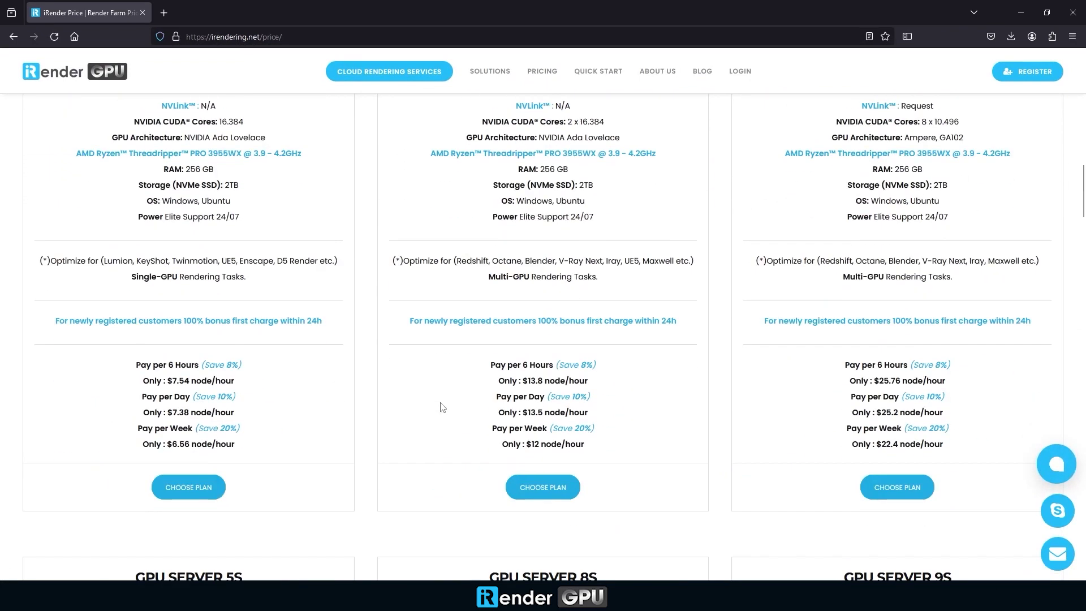
scroll(443, 404, "down", 9)
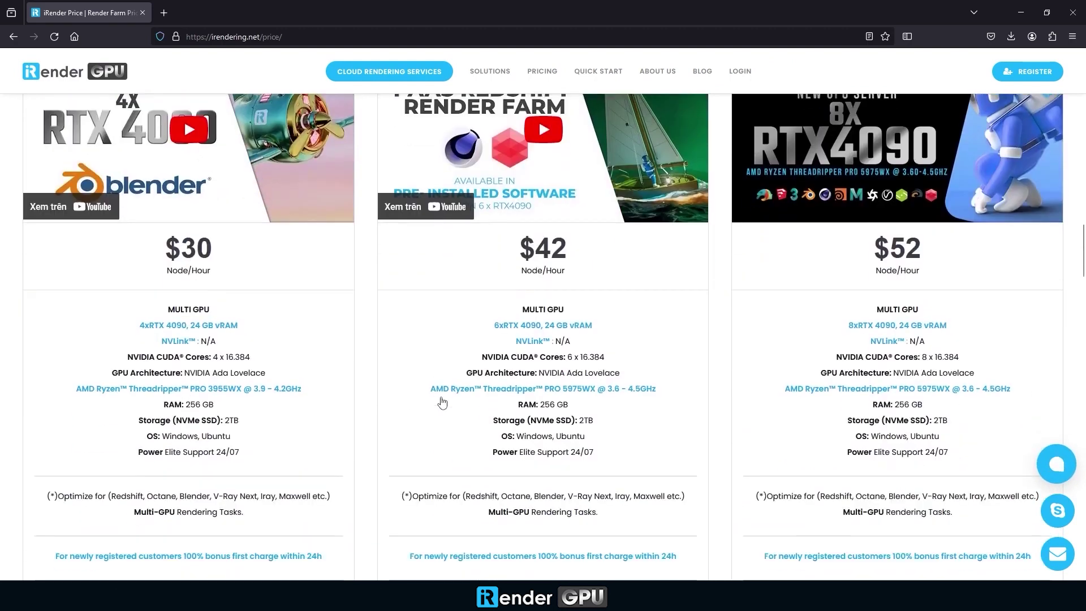
scroll(691, 351, "up", 1)
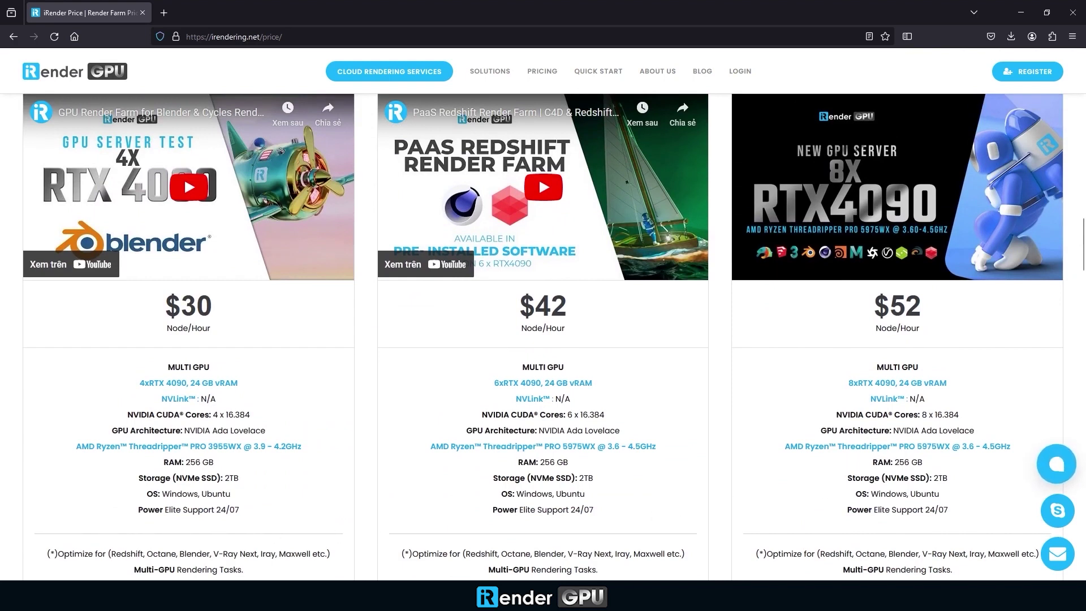
left_click(338, 225)
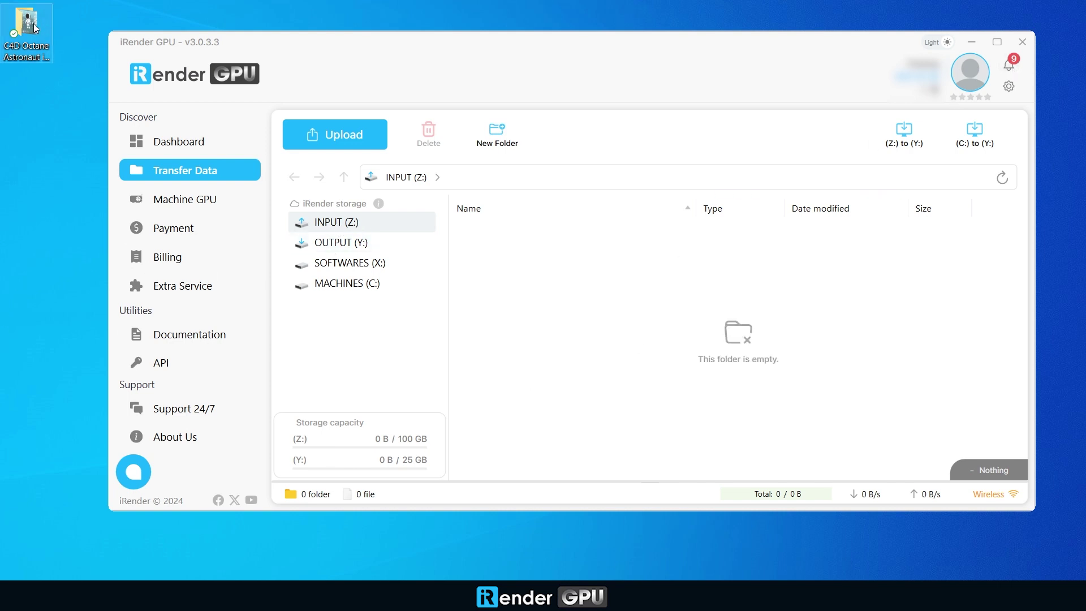
- Upload the C4D Octane Astronaut iR 2 folder (5 files, 189.03 MB) to INPUT (Z:)
left_click_drag(23, 29, 500, 284)
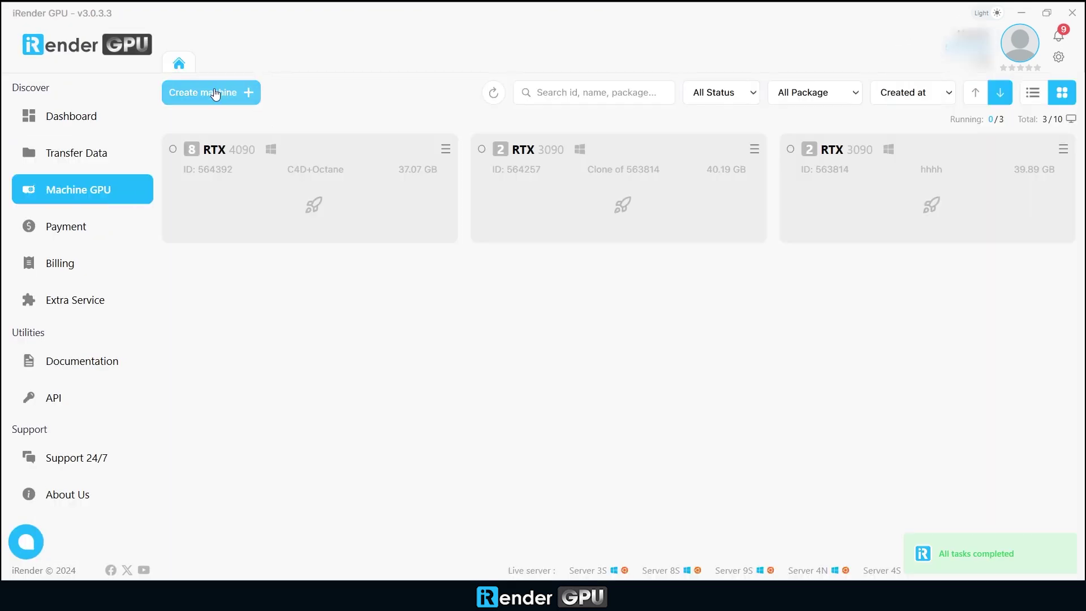
- Create a GPU Server 9S (8x RTX 4090) machine named c4d+octane with Cinema 4D pre-installed
left_click(213, 93)
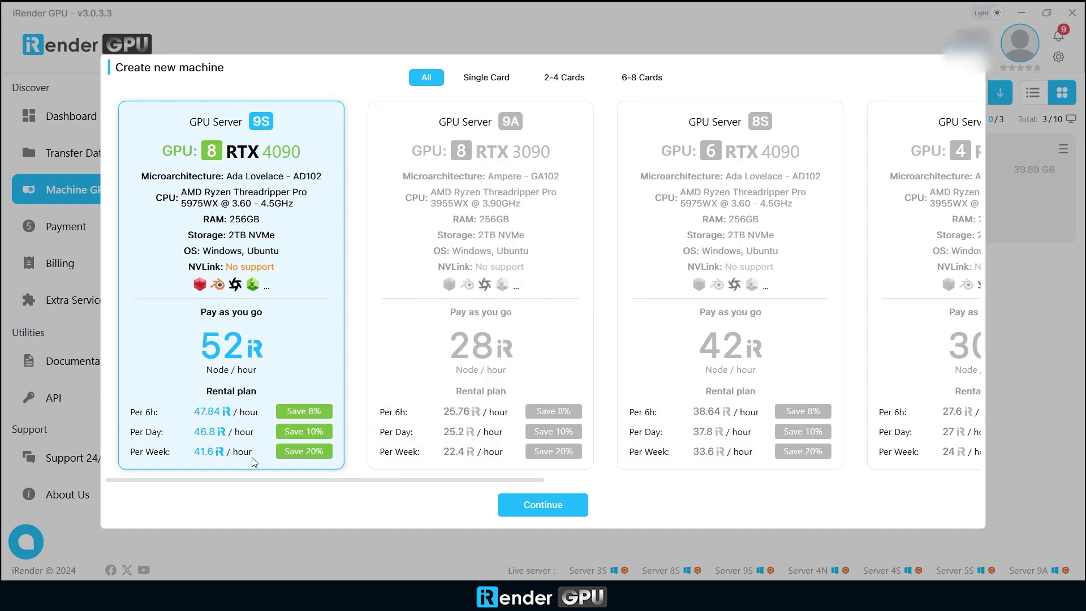
left_click(538, 504)
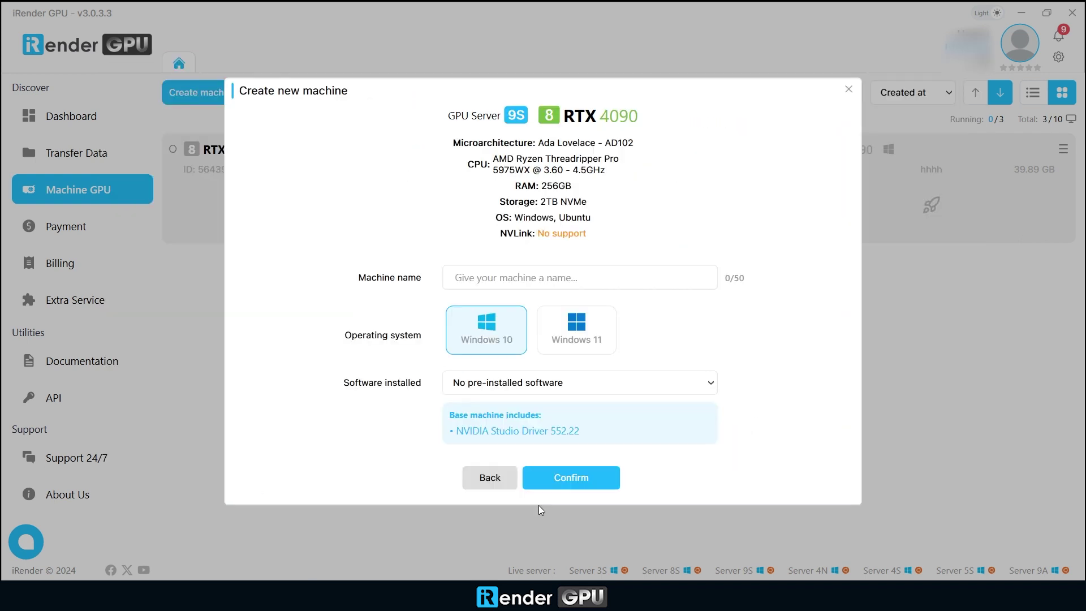
left_click(458, 277)
type("c4d+octane")
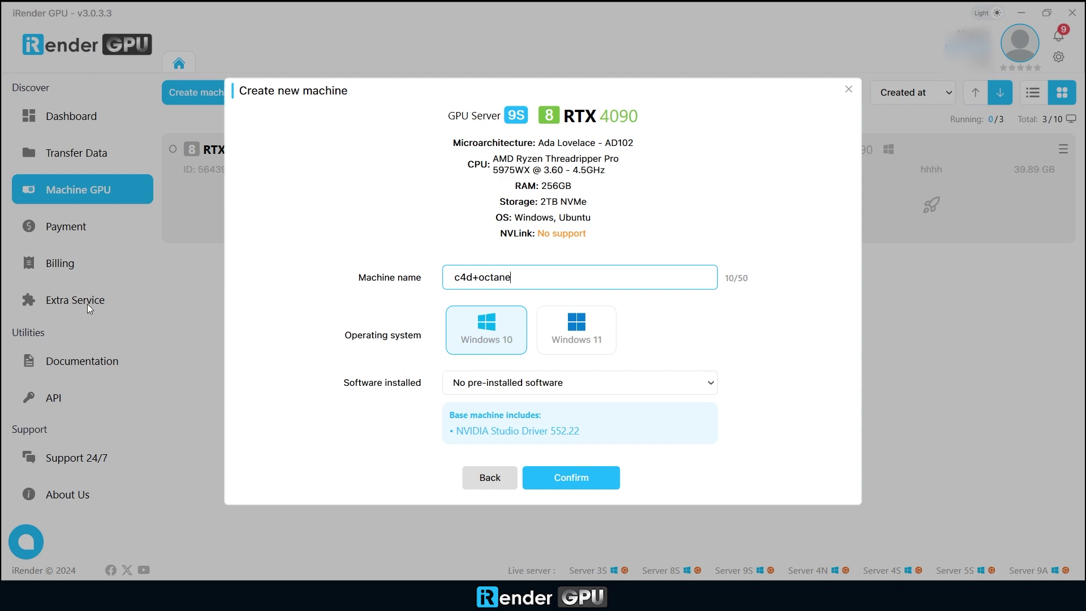
left_click(499, 380)
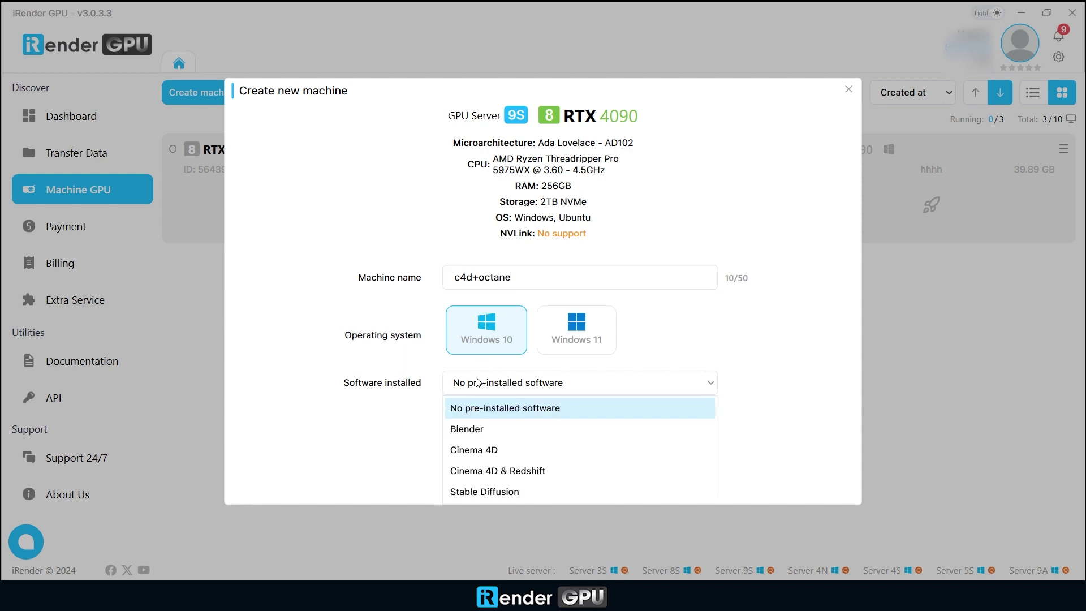
left_click(493, 393)
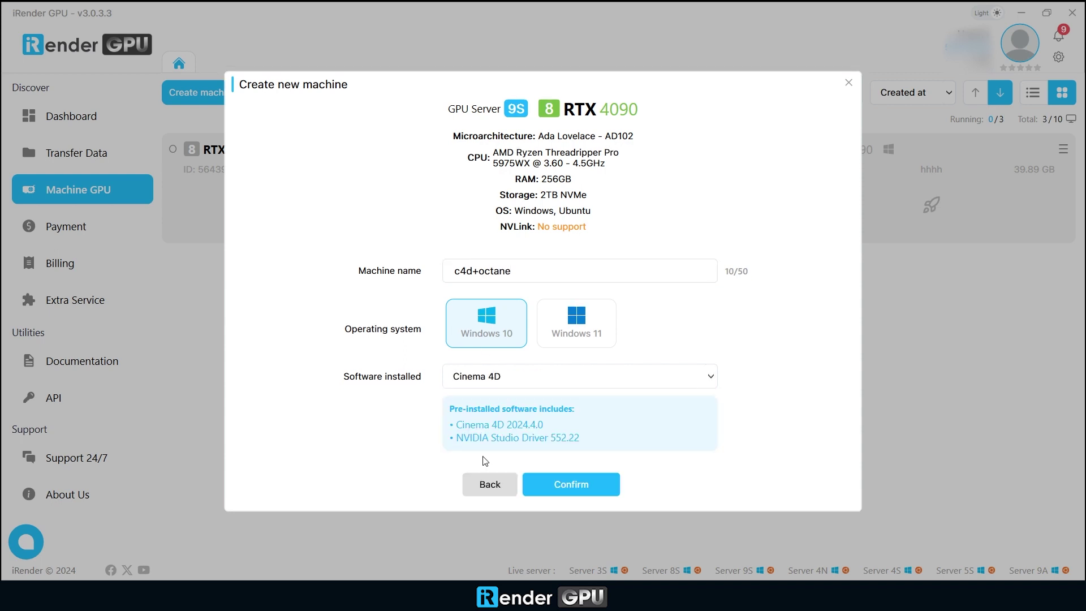
left_click(582, 481)
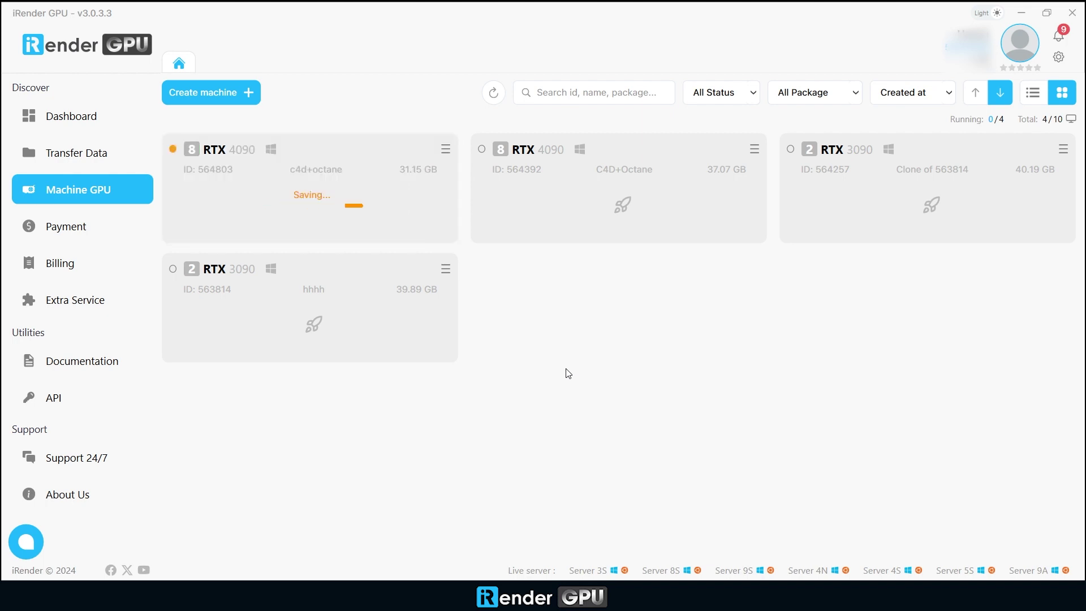
- Enable the Cinema 4D software license from the c4d+octane machine's menu
left_click(446, 149)
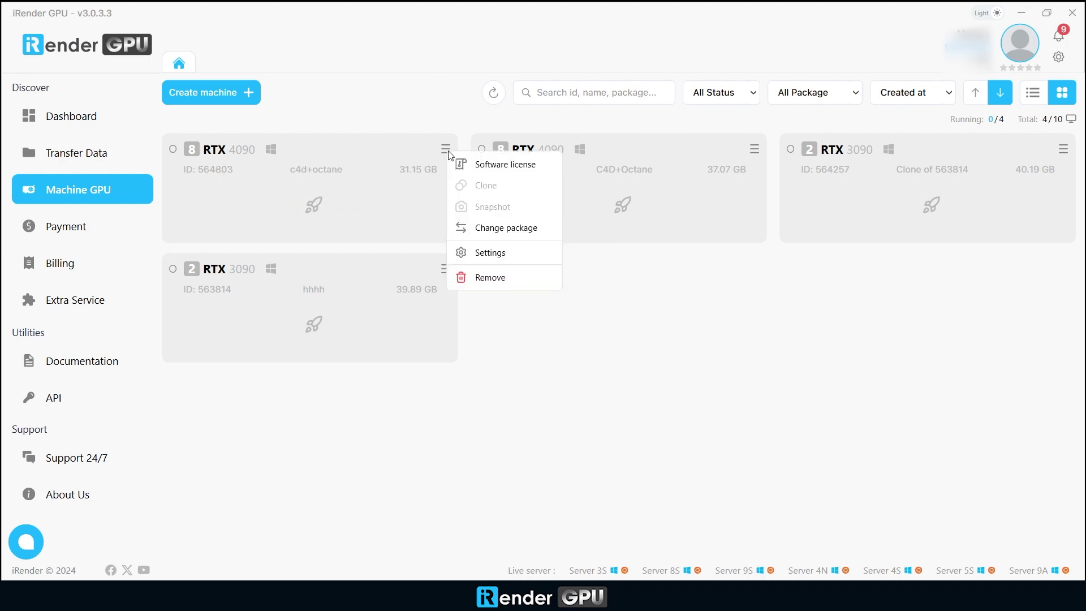
left_click(455, 165)
left_click(413, 337)
left_click(400, 360)
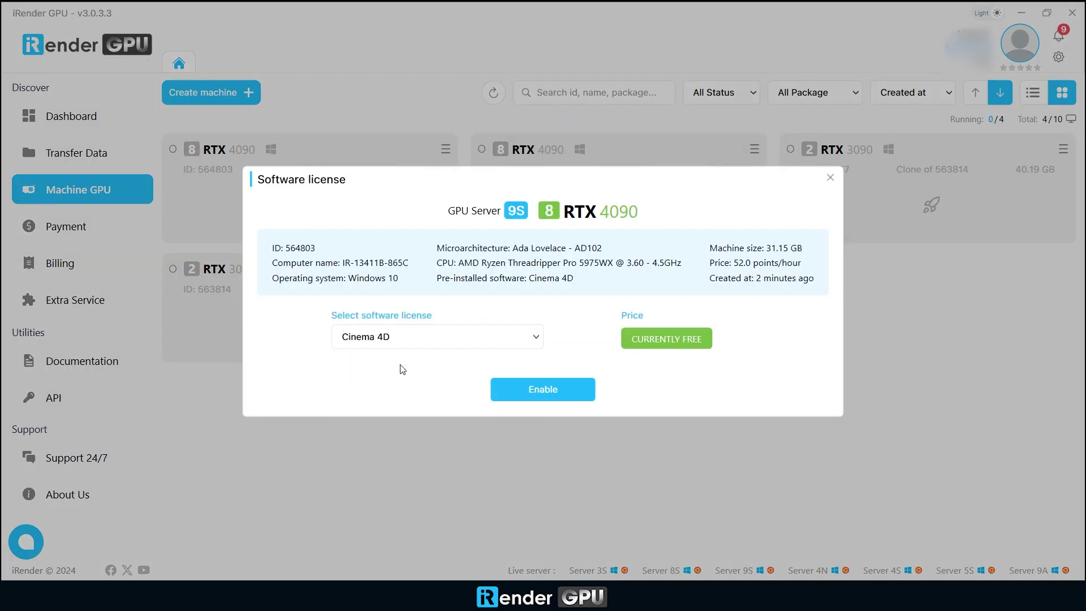
left_click(561, 391)
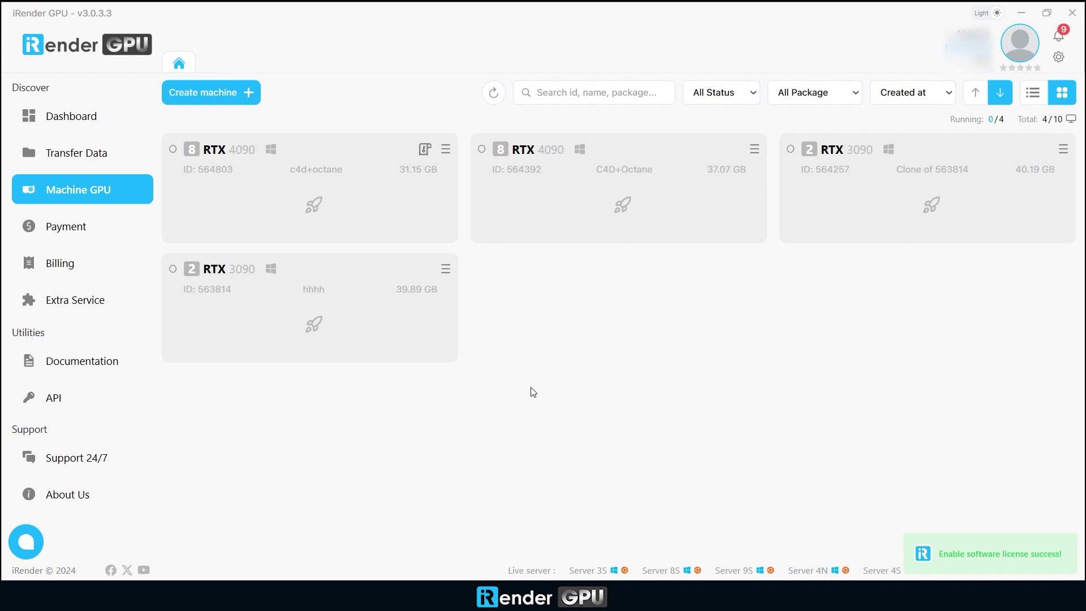
- Boot c4d+octane with pay-as-you-go billing and connect to its remote desktop
left_click(315, 209)
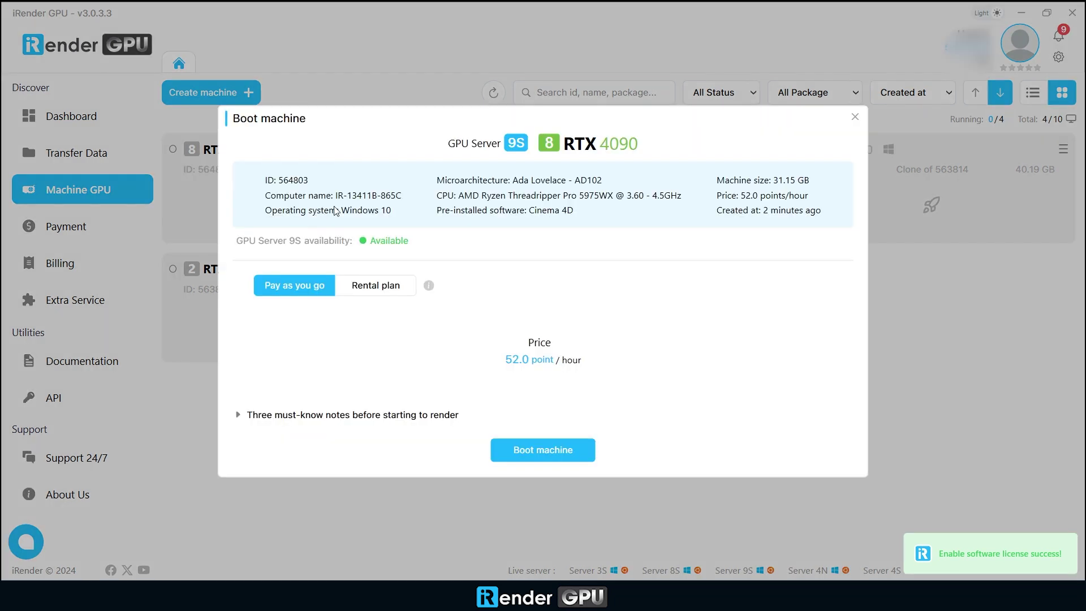
left_click(566, 450)
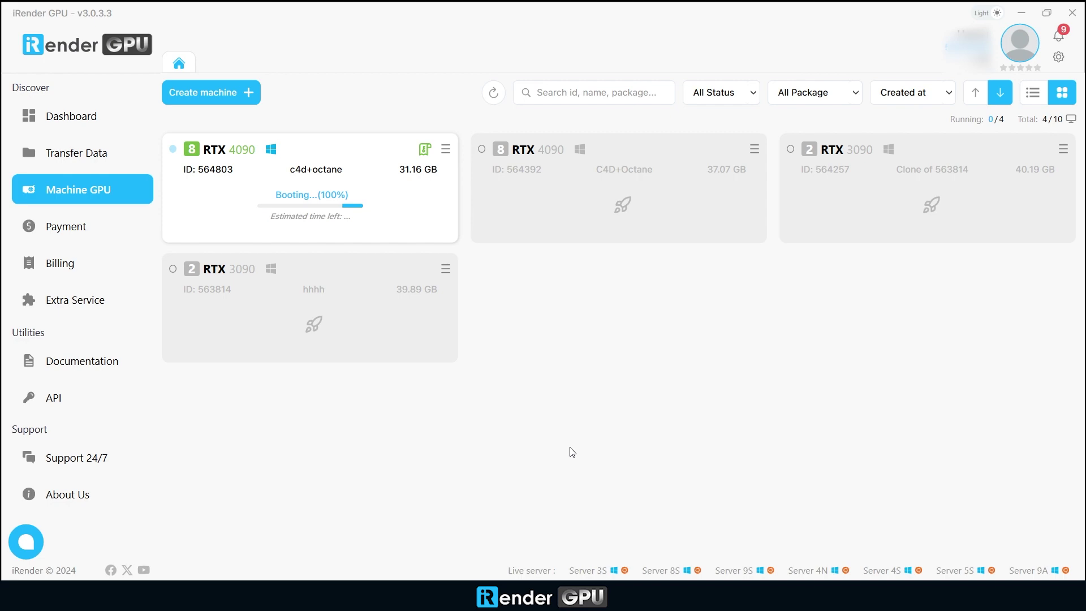
left_click(228, 207)
- Copy OctaneStudio-for-C4D-2023.1_R2_win.rar from Softwares (X:)\Octane Render\1.Octane_Studio+ for C4D to the remote desktop
left_click(539, 341)
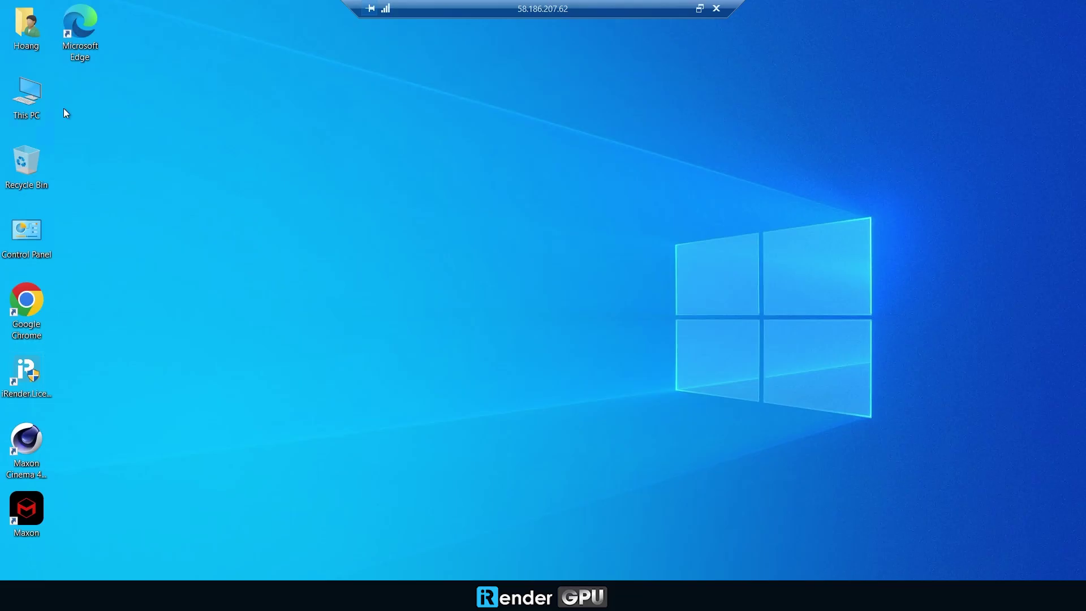
double_click(40, 107)
left_click(406, 387)
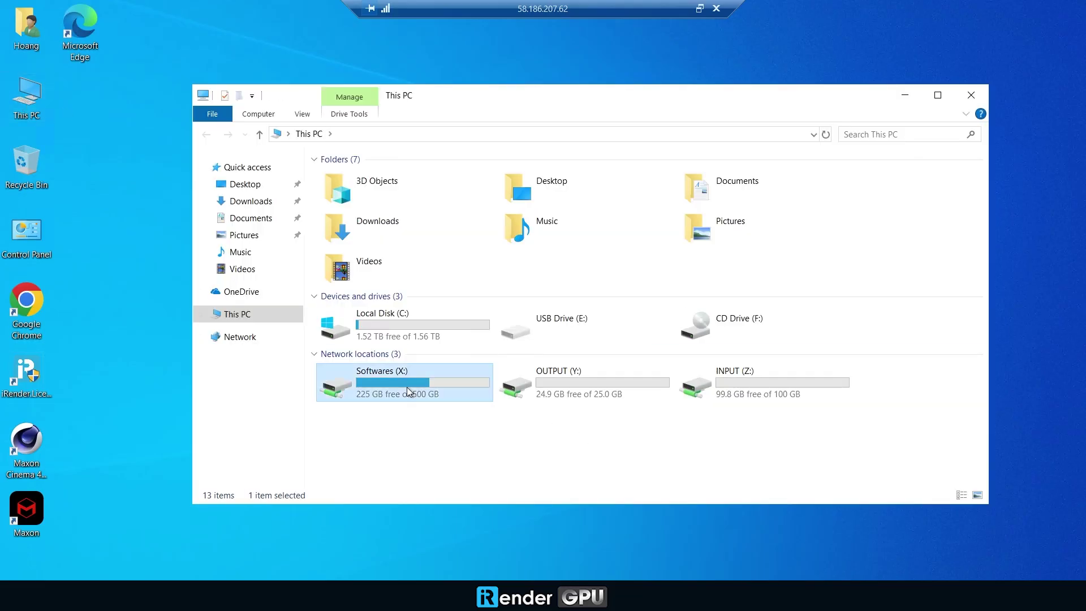
double_click(406, 387)
scroll(395, 373, "down", 3)
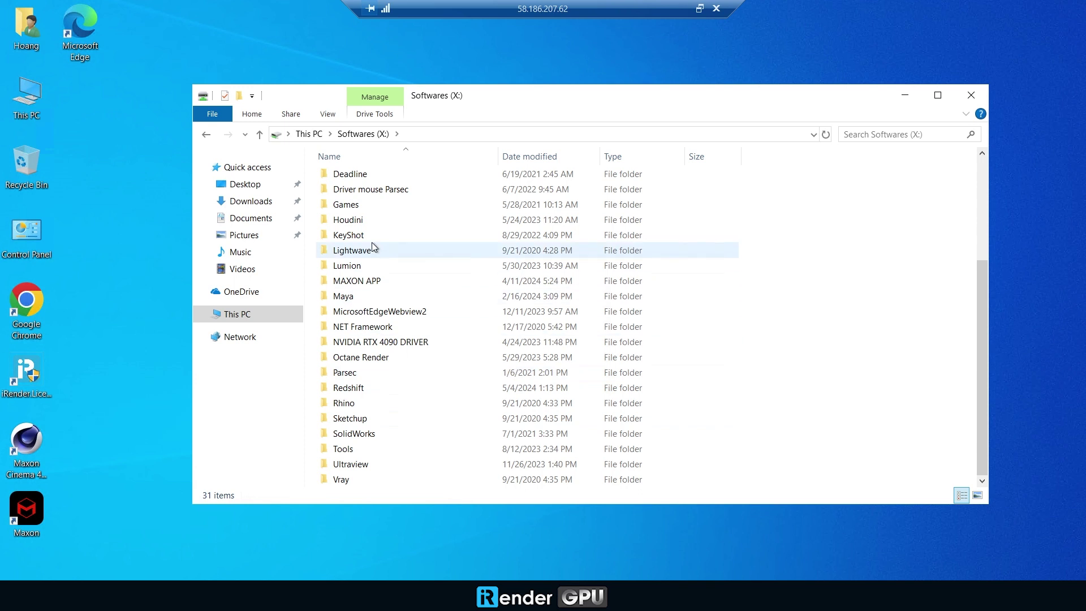
double_click(360, 357)
double_click(373, 178)
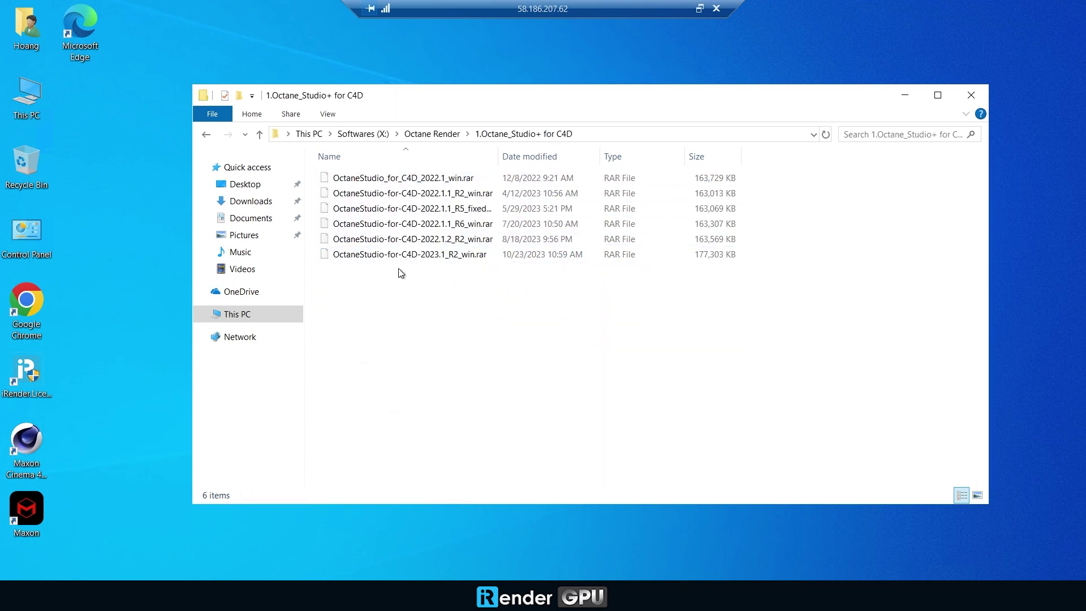
left_click(403, 255)
left_click_drag(402, 254, 1047, 99)
left_click(576, 306)
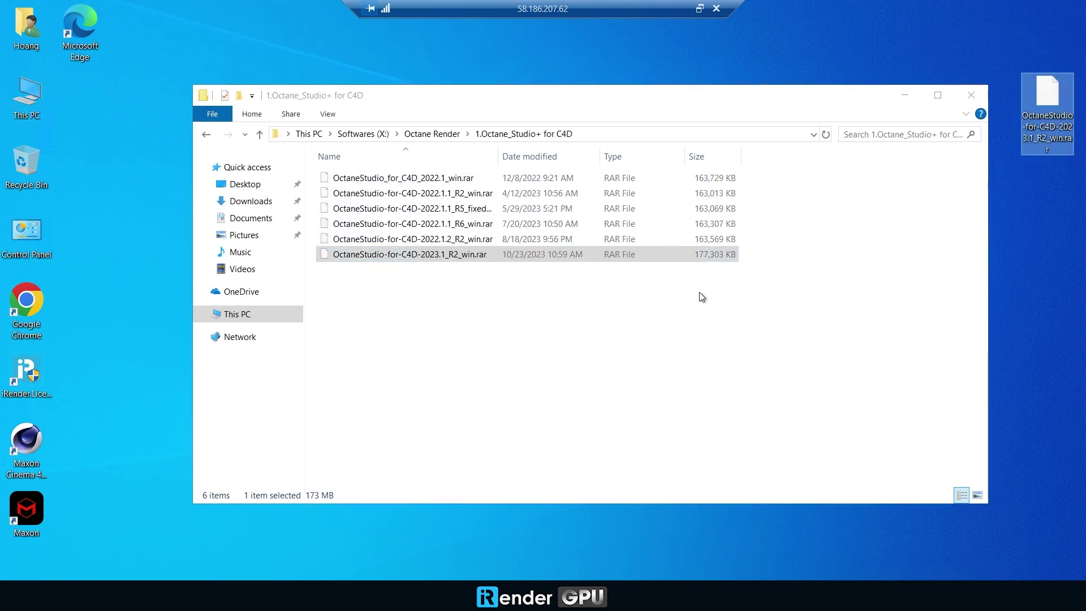
left_click(905, 94)
- Extract the archive with 7-Zip into its own folder and open its c4doctane plugin folder
right_click(1055, 99)
mouse_move(917, 127)
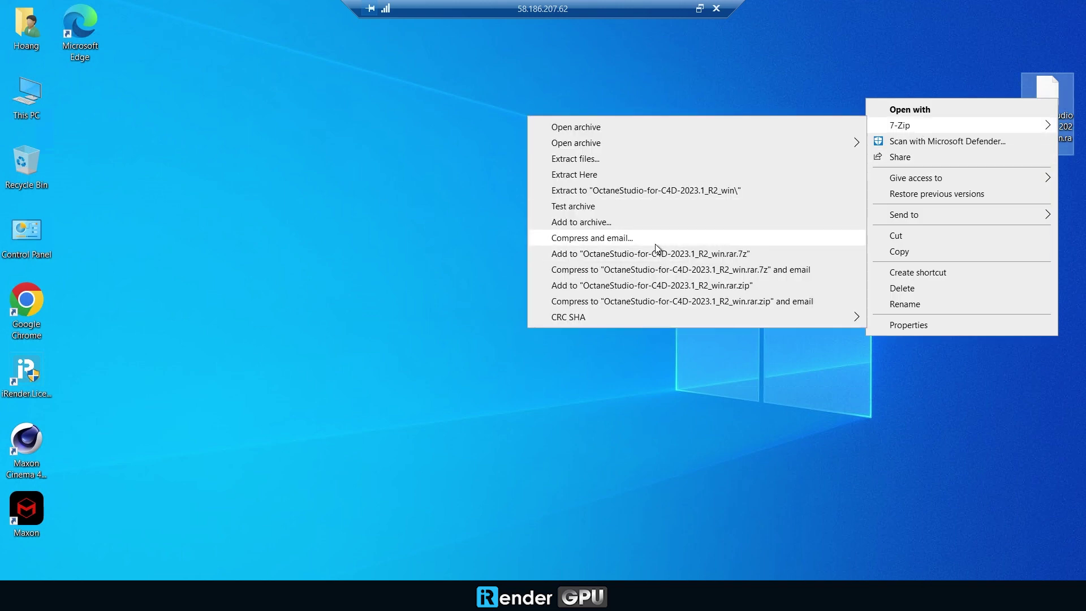
left_click(646, 190)
double_click(79, 95)
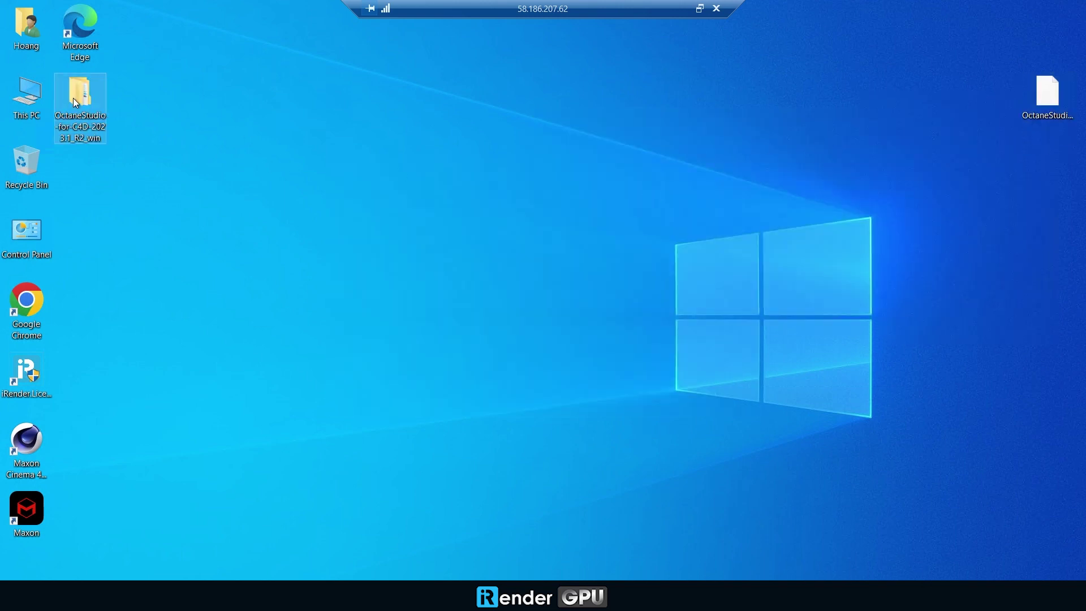
double_click(369, 195)
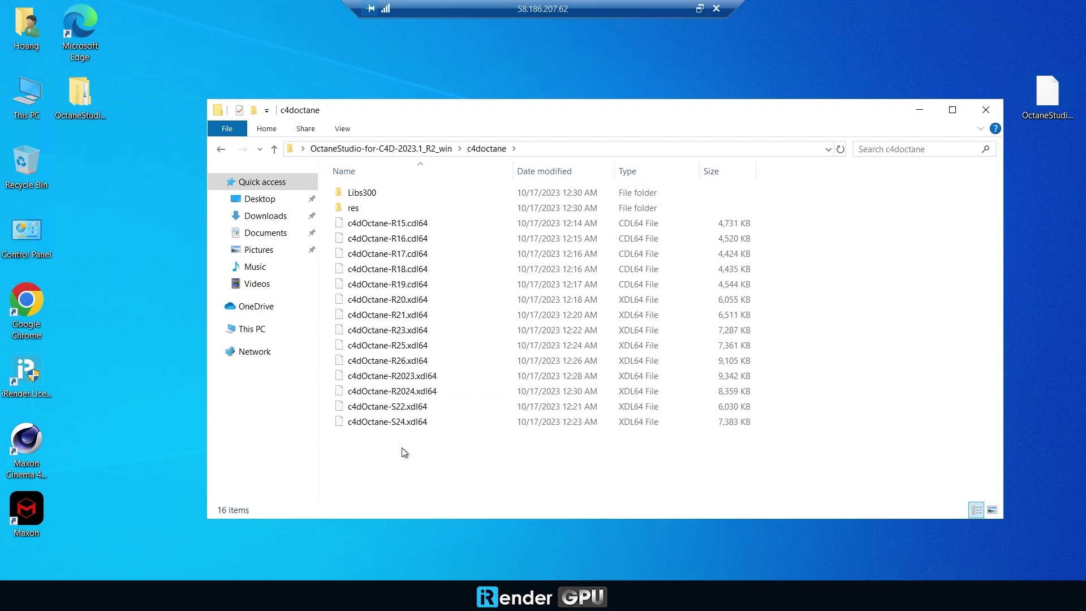
- Delete every c4dOctane plugin version from R15 through S24, keeping only R2024
left_click(421, 375)
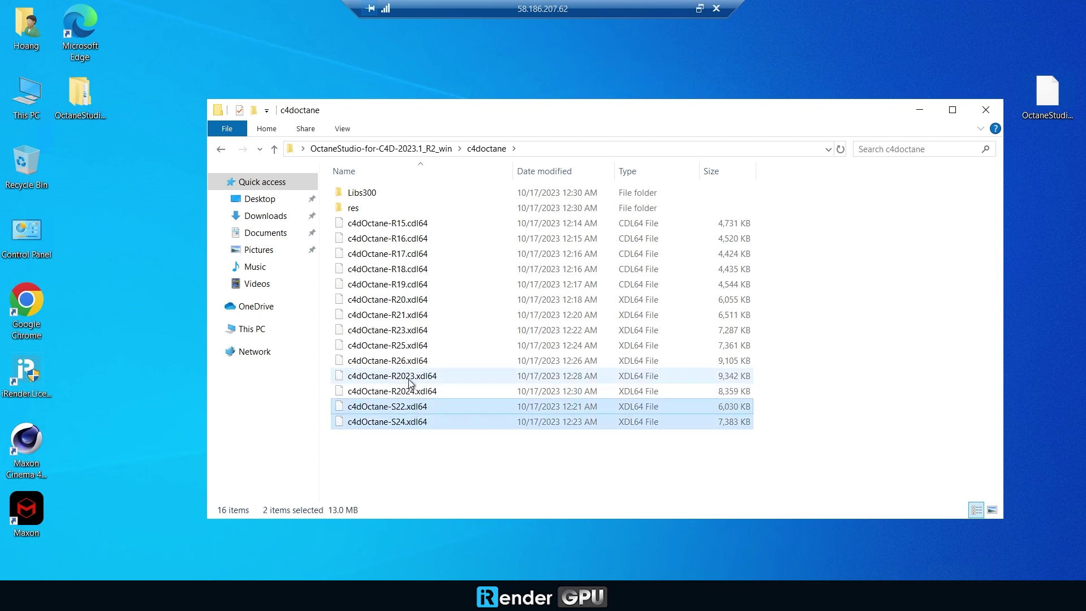
left_click(418, 224, "shift")
left_click(424, 406, "ctrl")
left_click(421, 422, "ctrl")
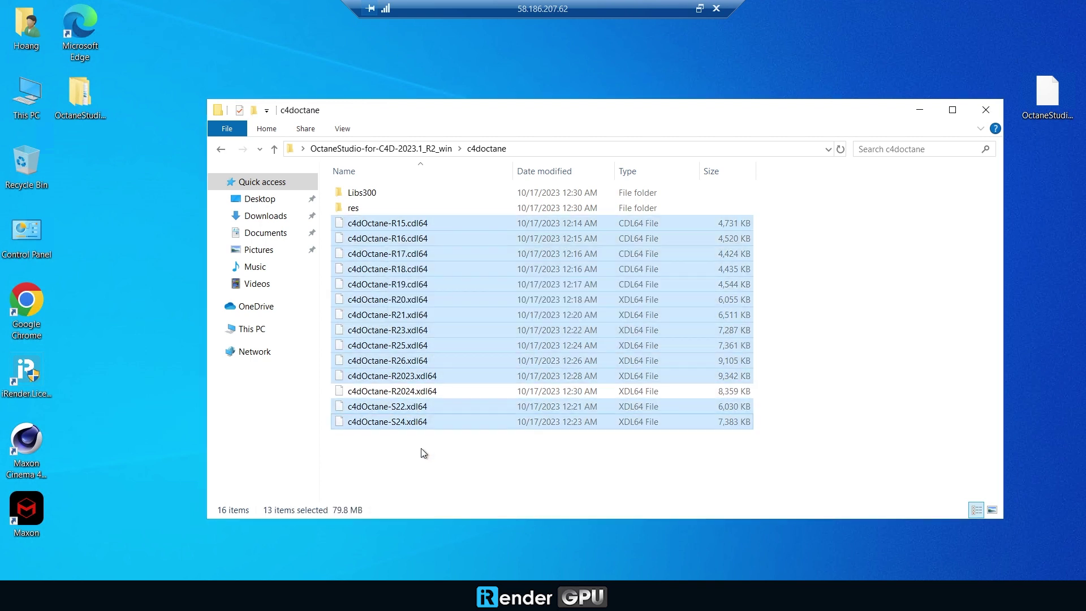
key("Delete")
- Copy the c4doctane folder and browse to AppData\Roaming\Maxon\Maxon Cinema 4D 2024 on C:
left_click(396, 149)
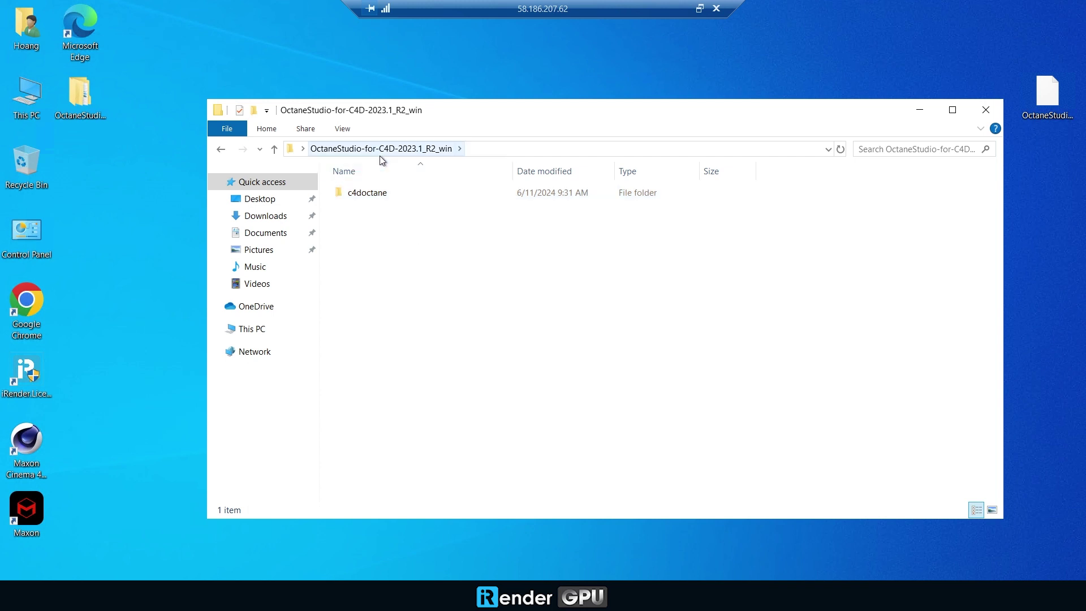
right_click(371, 194)
left_click(227, 396)
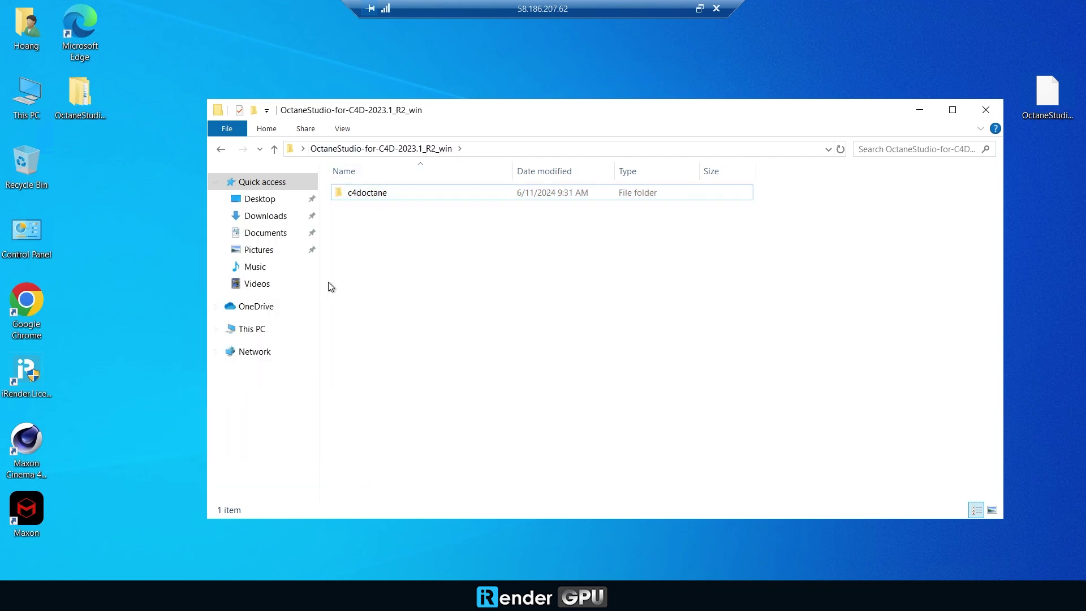
double_click(27, 95)
double_click(410, 352)
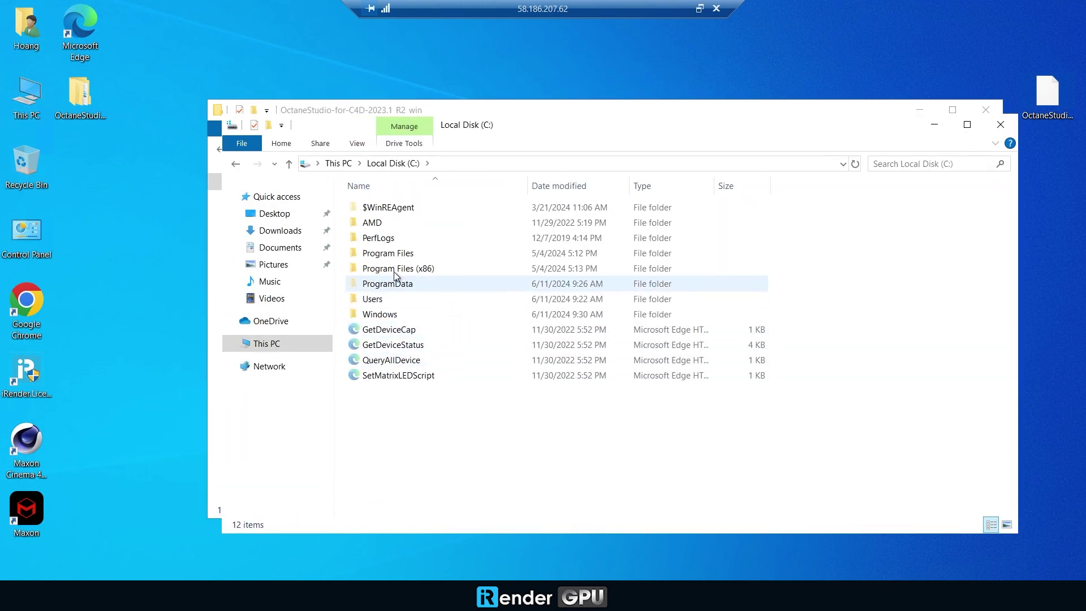
double_click(374, 298)
double_click(396, 239)
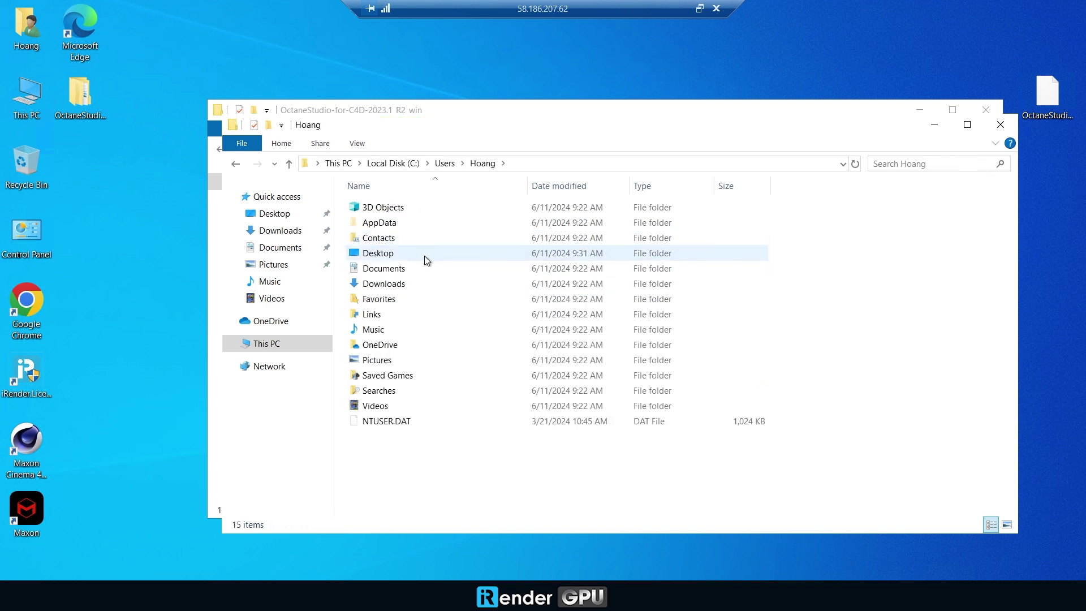
double_click(379, 222)
double_click(365, 237)
double_click(374, 223)
double_click(374, 225)
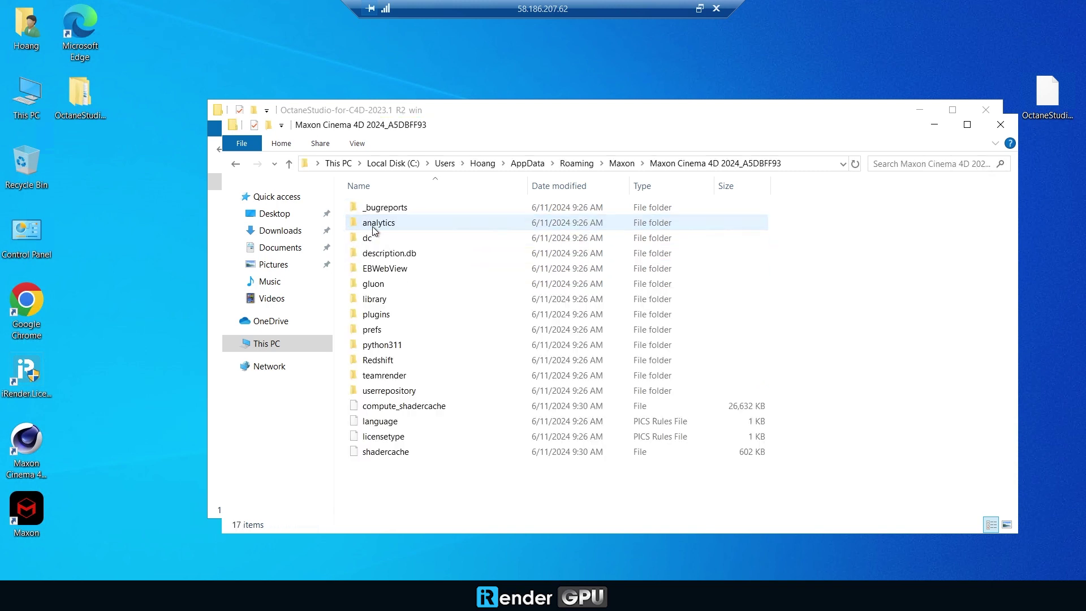
- Paste c4doctane into the Cinema 4D 2024 plugins folder, close Explorer, and delete the desktop leftover
double_click(374, 315)
right_click(389, 289)
left_click(307, 385)
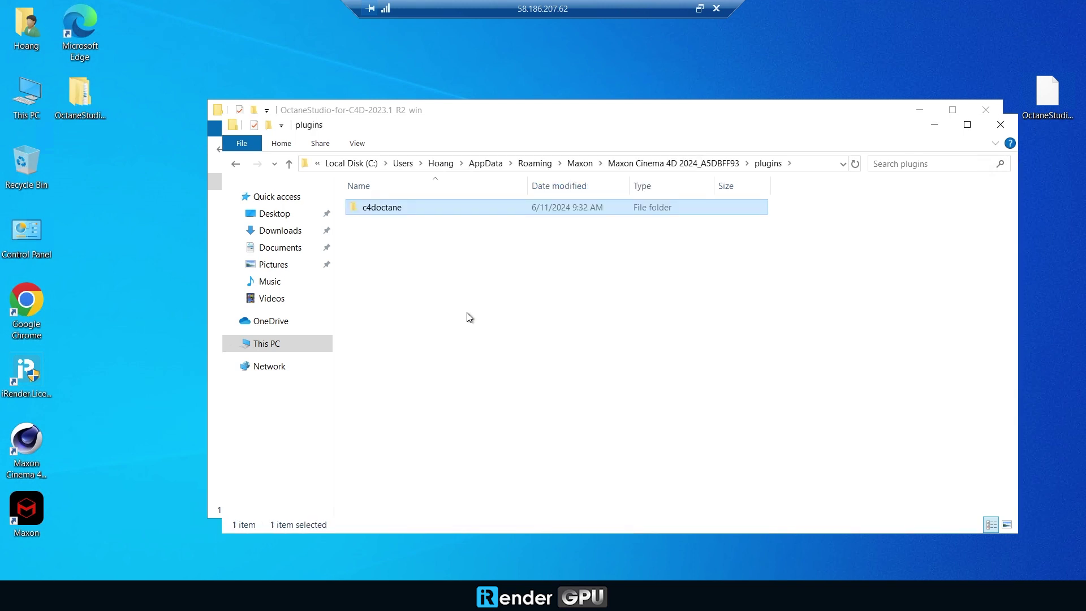
double_click(398, 210)
left_click(1001, 124)
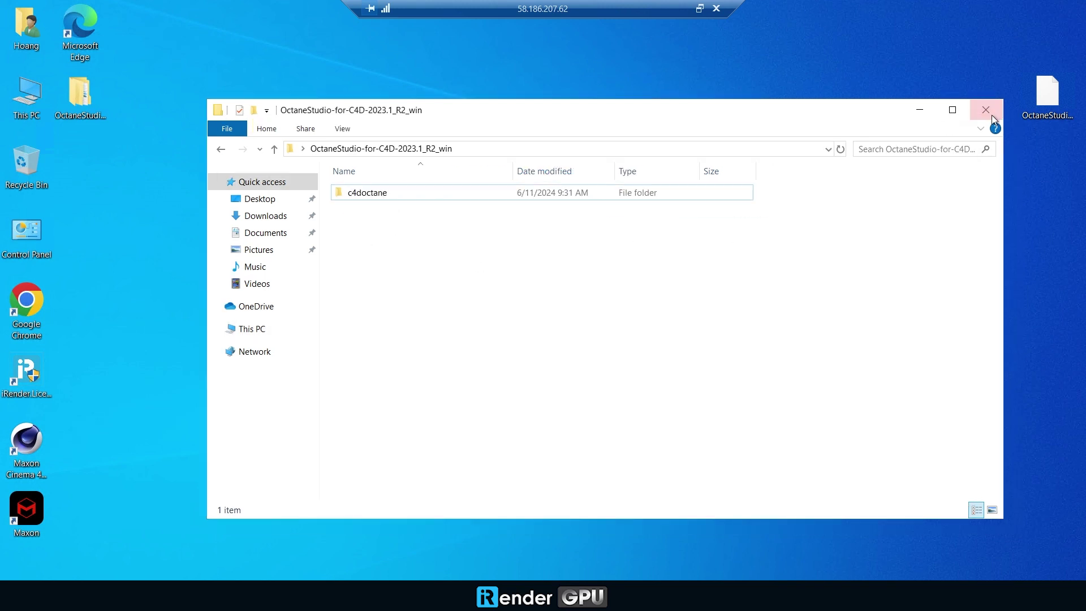
left_click(986, 109)
key("Delete")
- Copy the astronaut project folder from INPUT (Z:) to the remote desktop
double_click(26, 97)
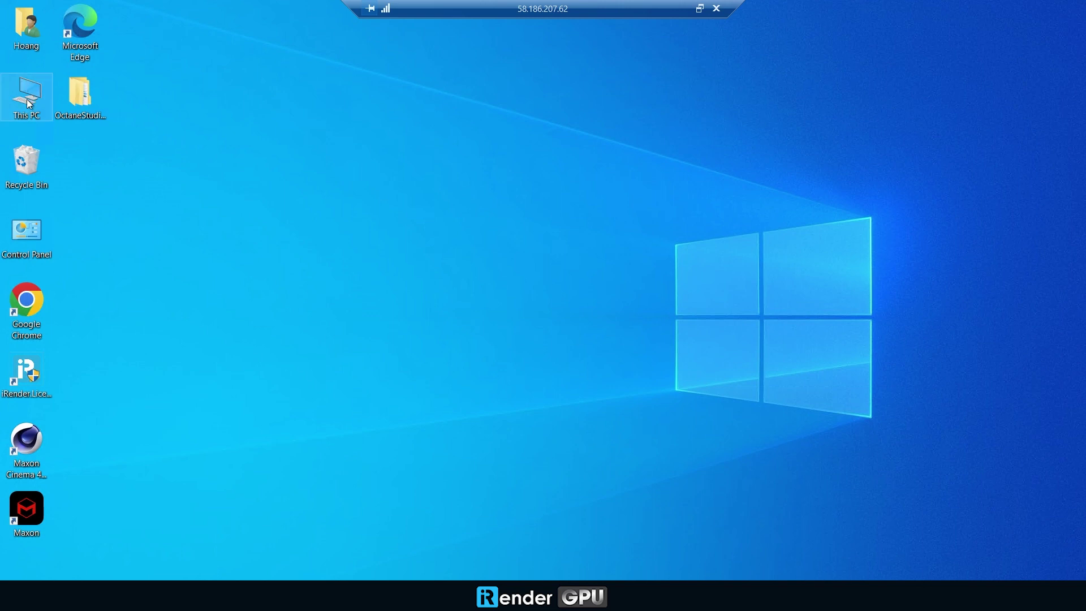
double_click(812, 438)
left_click_drag(408, 222, 116, 202)
left_click(574, 305)
left_click(1015, 139)
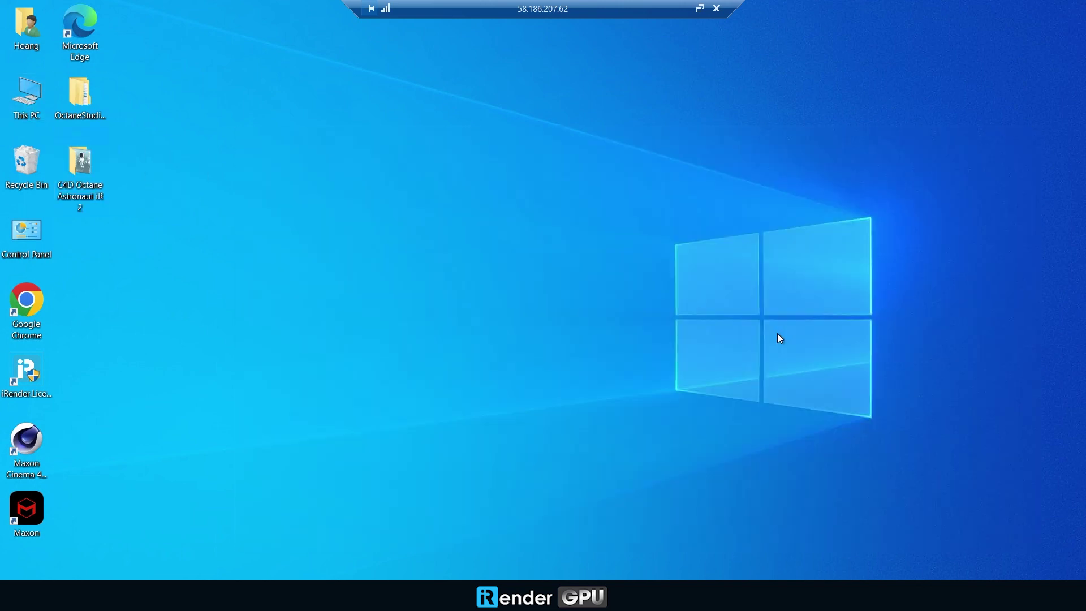
- In iRender License Management, enable Cinema 4D and Octane licenses and log in to connect them
double_click(26, 373)
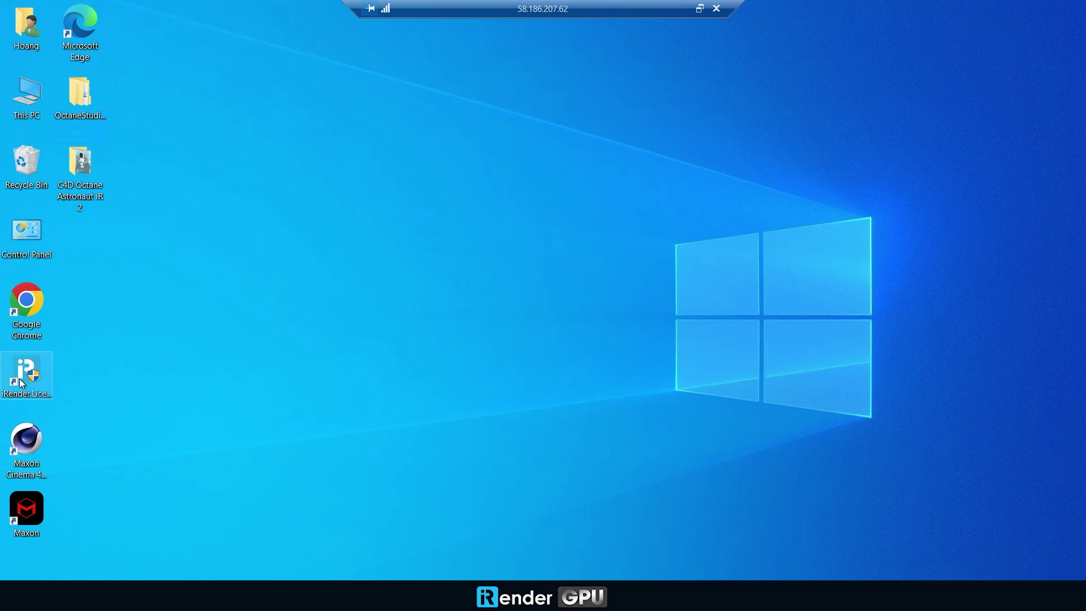
left_click(507, 402)
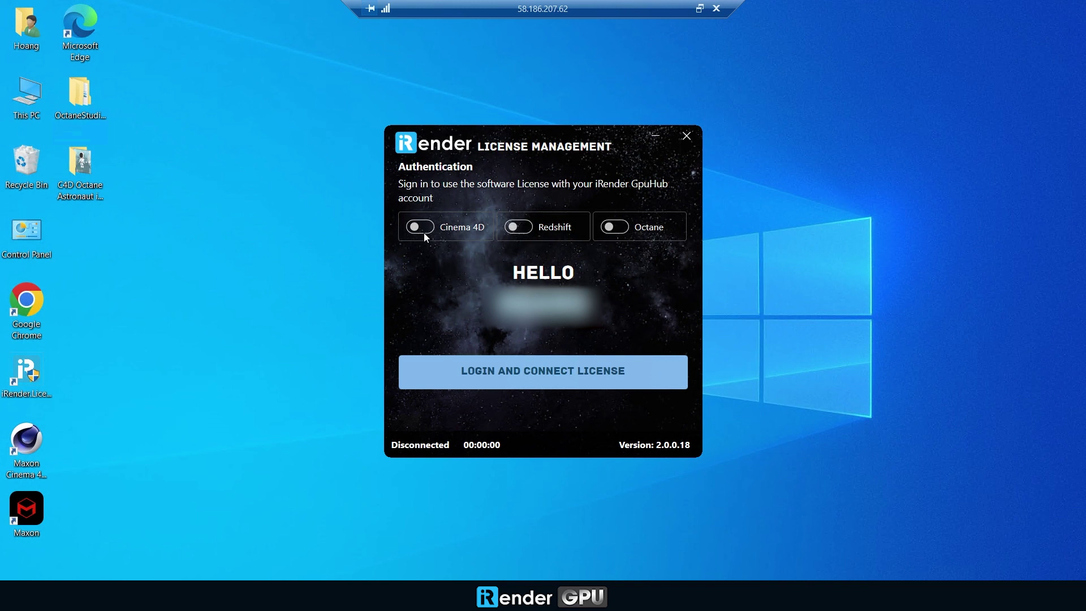
left_click(425, 231)
left_click(619, 228)
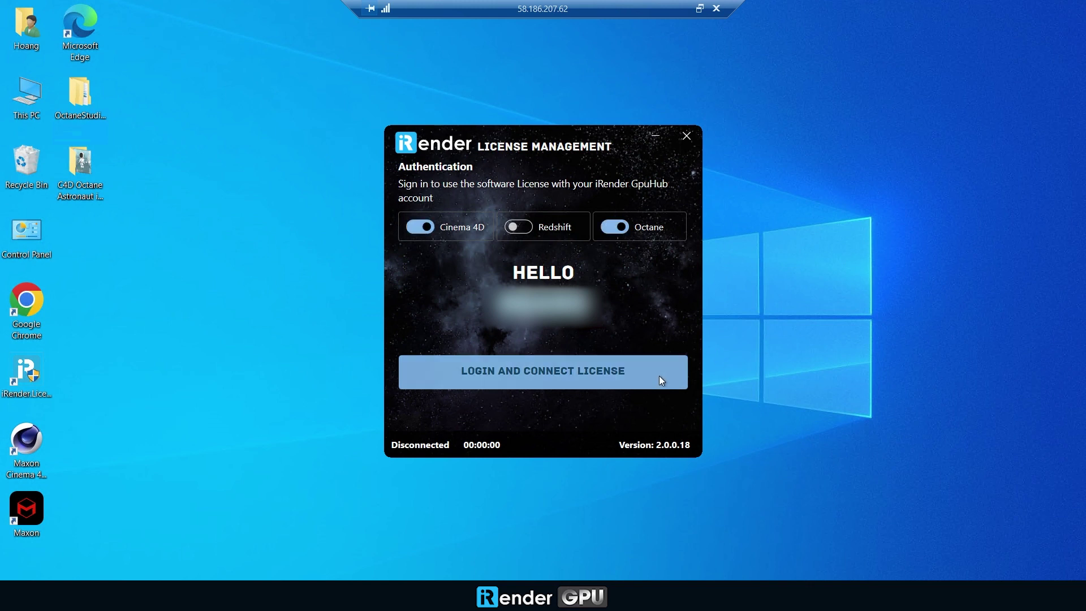
left_click(659, 377)
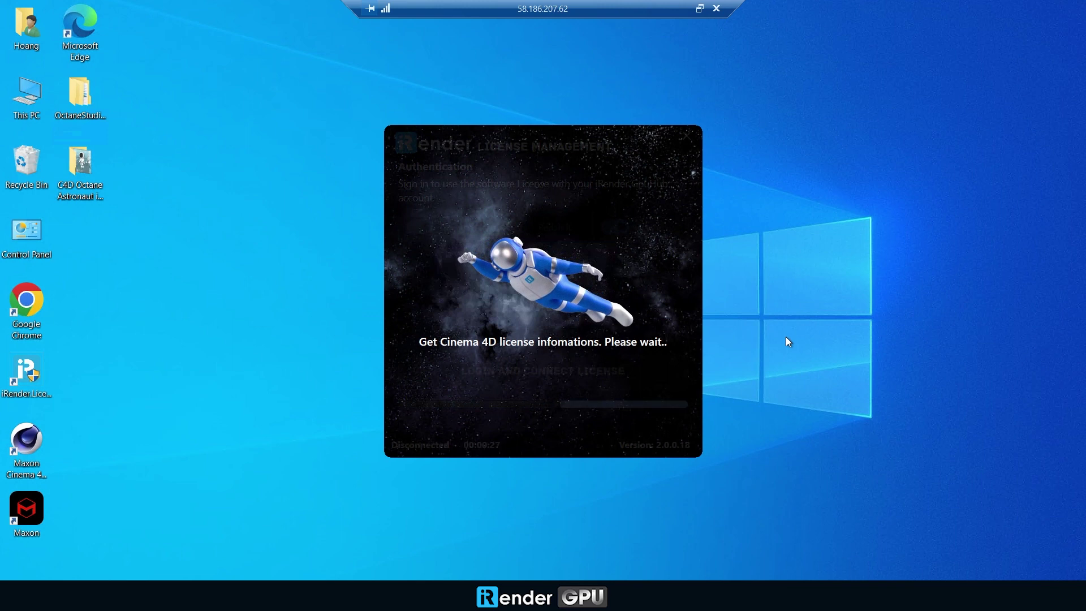
- In Cinema 4D, set the render range to frames 0–20 and render the PNG frames to the Picture Viewer
left_click(34, 446)
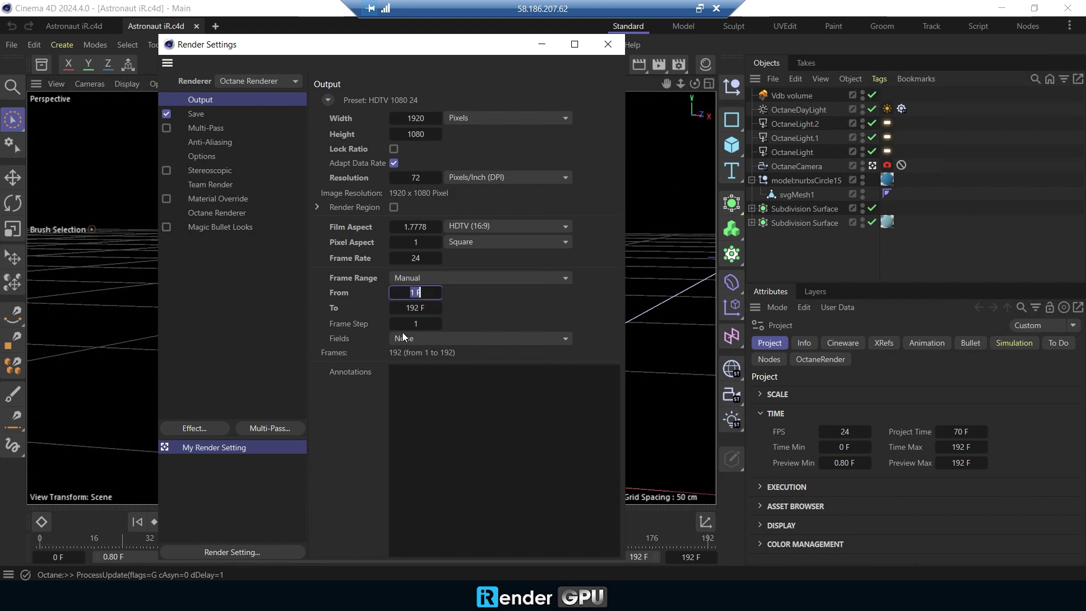
type("0")
left_click(424, 308)
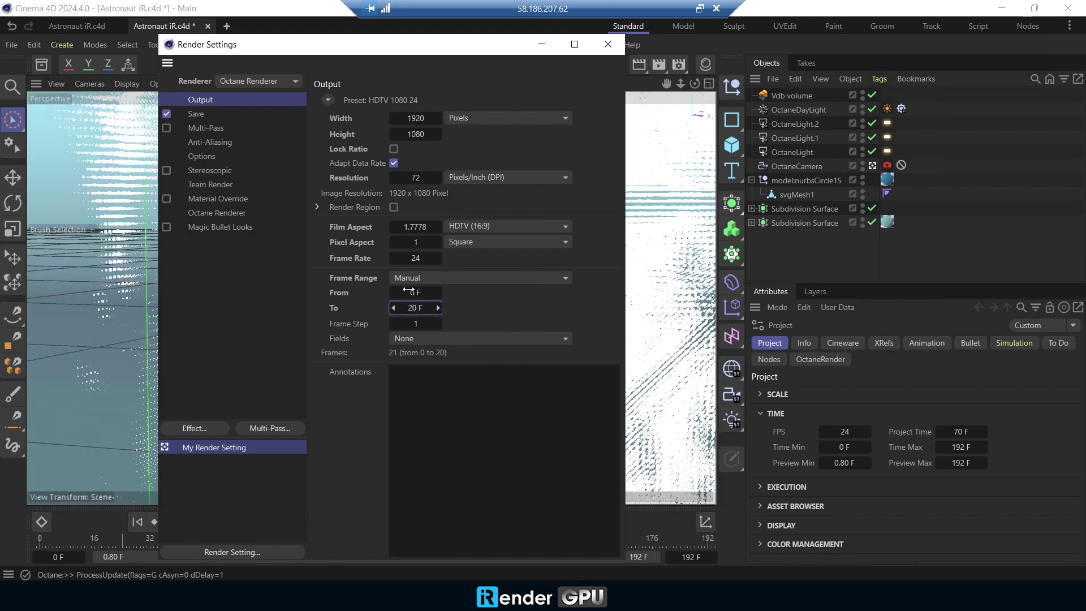
key("Down")
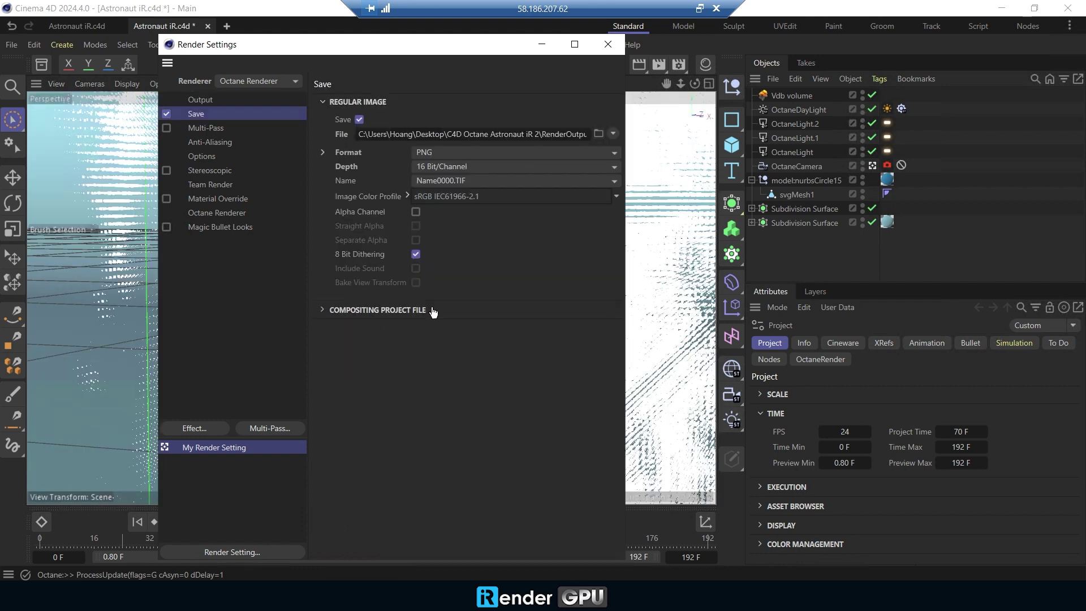
left_click(543, 45)
left_click(660, 64)
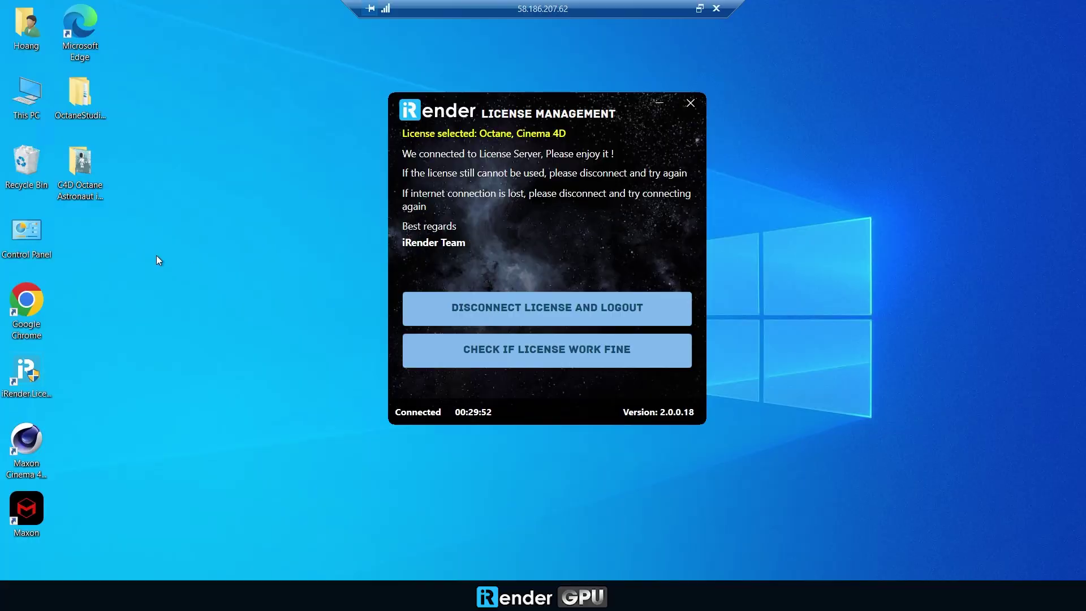
- Check the rendered frames in the project's RenderOutput folder on the desktop
double_click(85, 167)
double_click(427, 257)
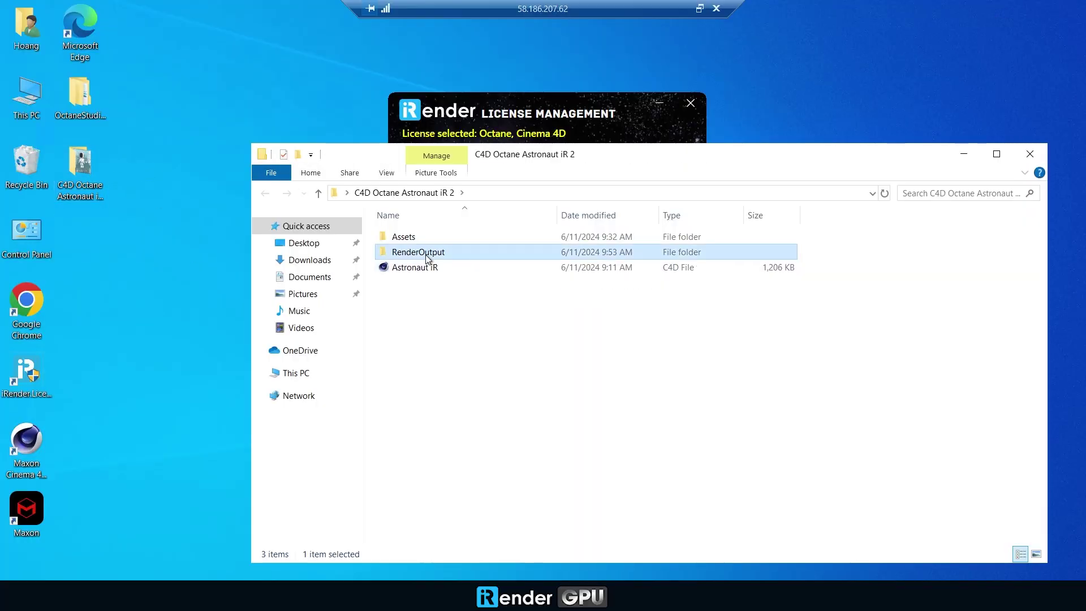
left_click(419, 192)
left_click(960, 160)
- Copy the C4D Octane Astronaut iR 2 folder onto OUTPUT (Y:) and verify its contents
double_click(27, 90)
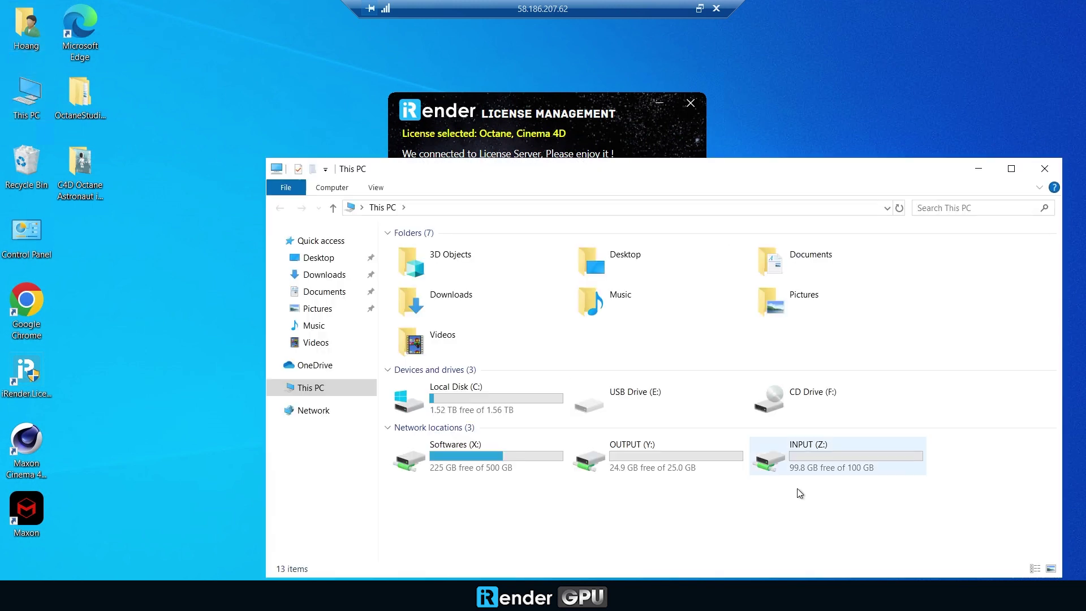
double_click(662, 450)
left_click_drag(624, 162, 558, 41)
left_click_drag(80, 169, 405, 227)
key("Return")
key("alt+Left")
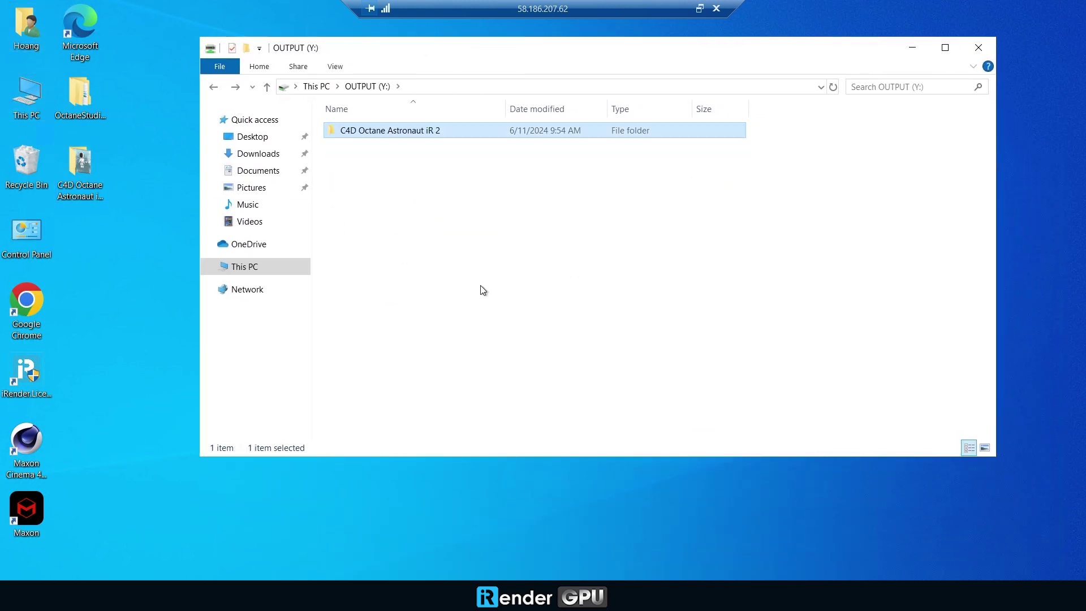
left_click(913, 48)
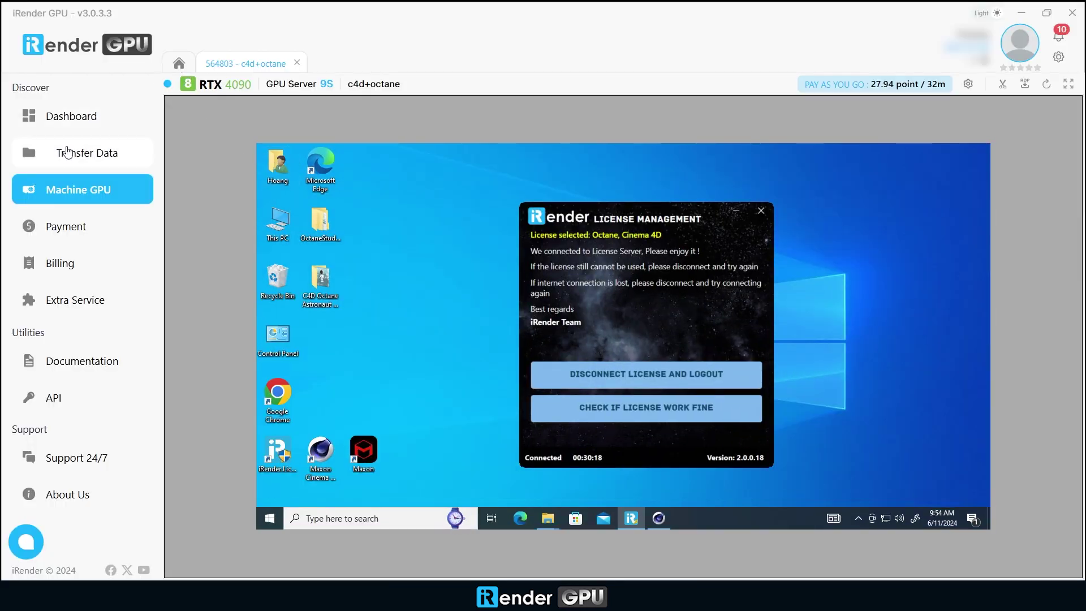
left_click(68, 152)
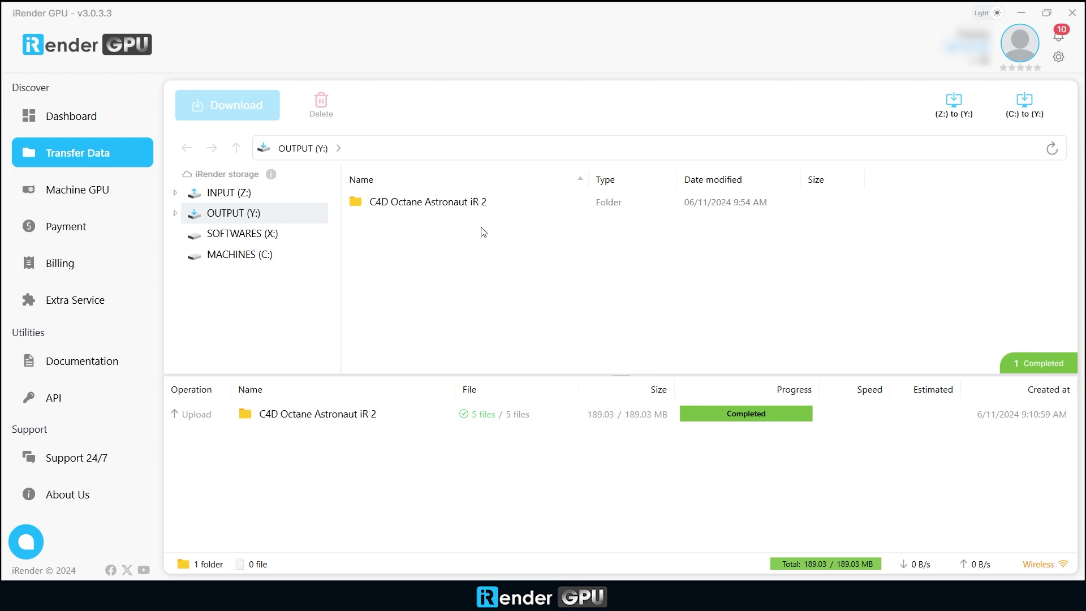
left_click(78, 190)
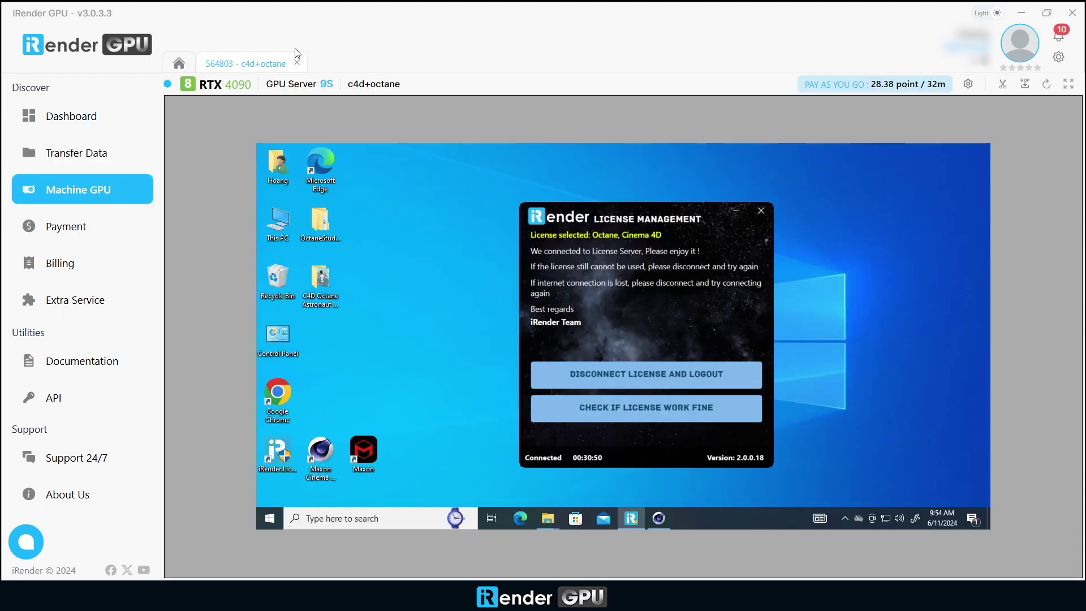
- Close the remote session tab, returning to the machine list with the c4d+octane 8× RTX 4090 machine still running
left_click(179, 63)
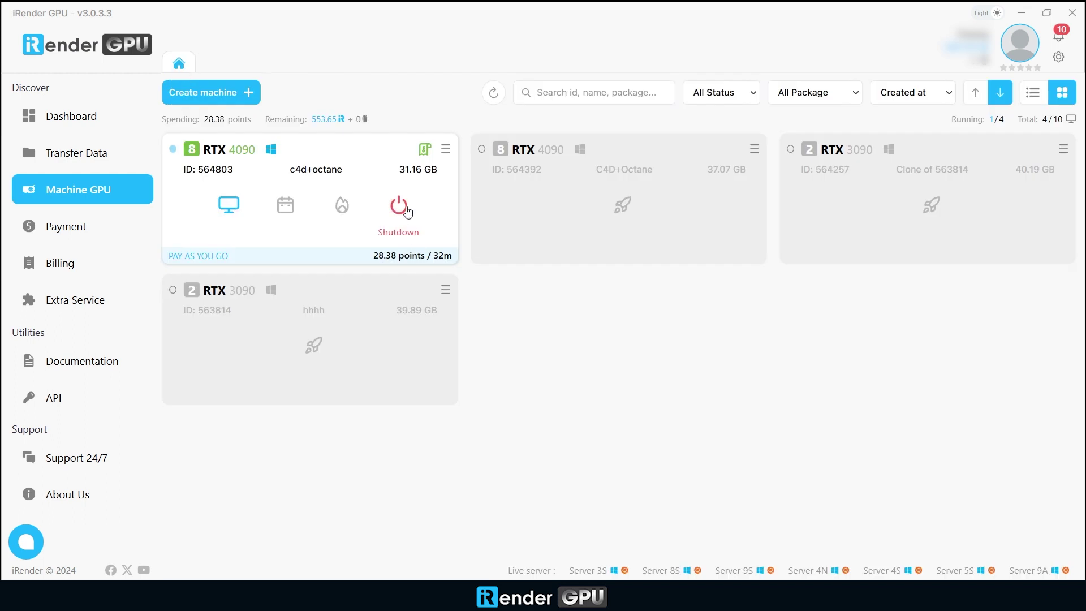